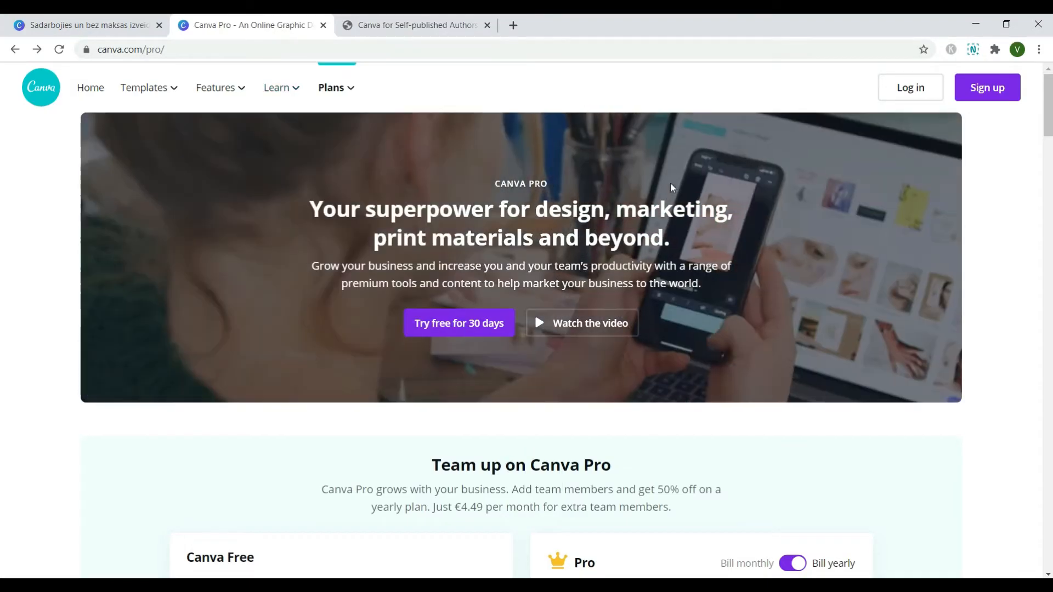
{"action": "left_click", "coordinate": [485, 332]}
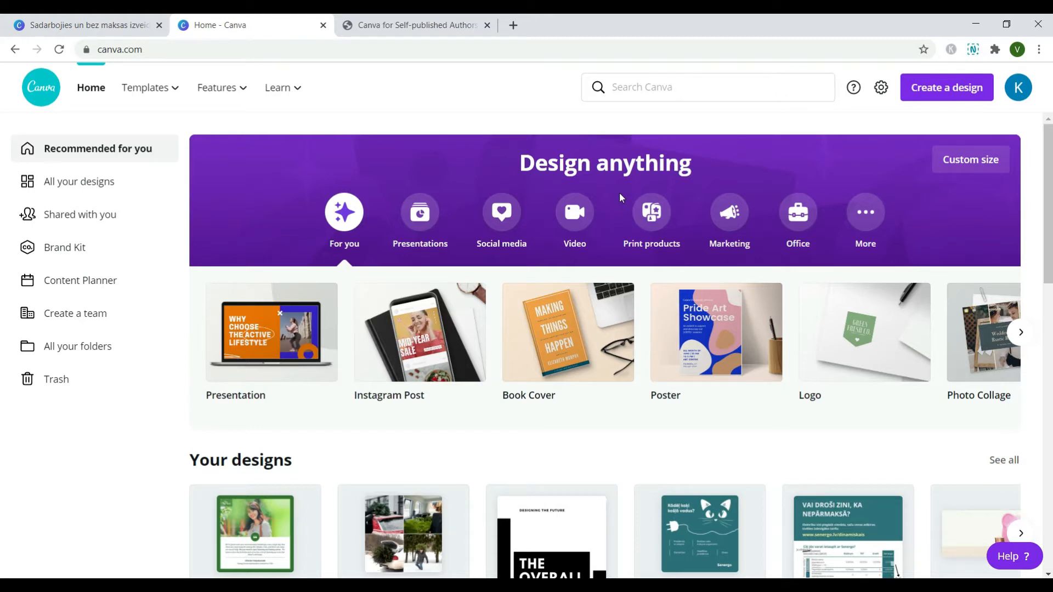
{"action": "left_click", "coordinate": [961, 166]}
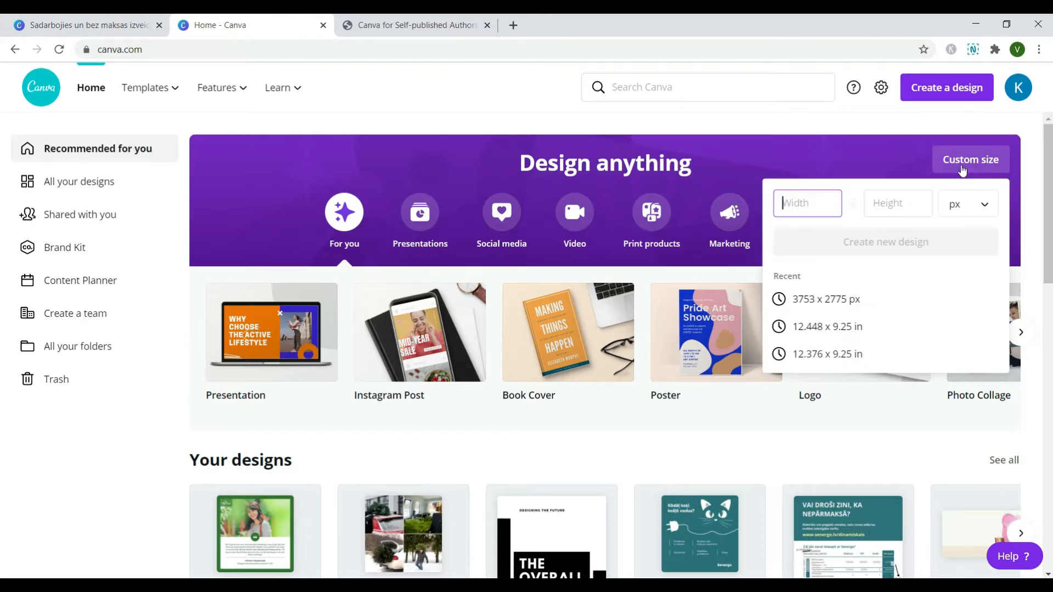
{"action": "left_click", "coordinate": [812, 207]}
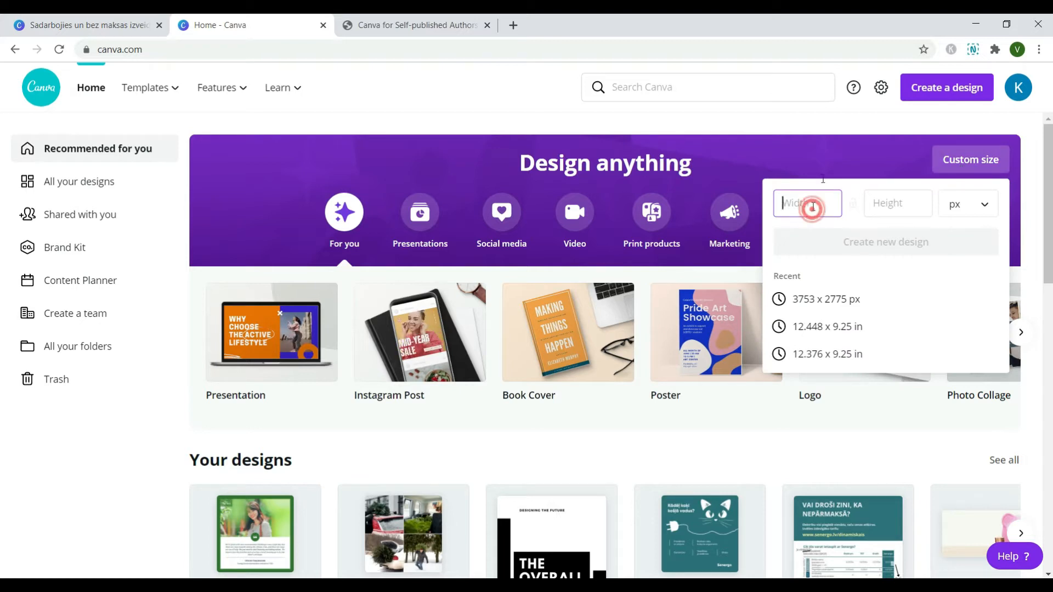
{"action": "type", "text": "1000"}
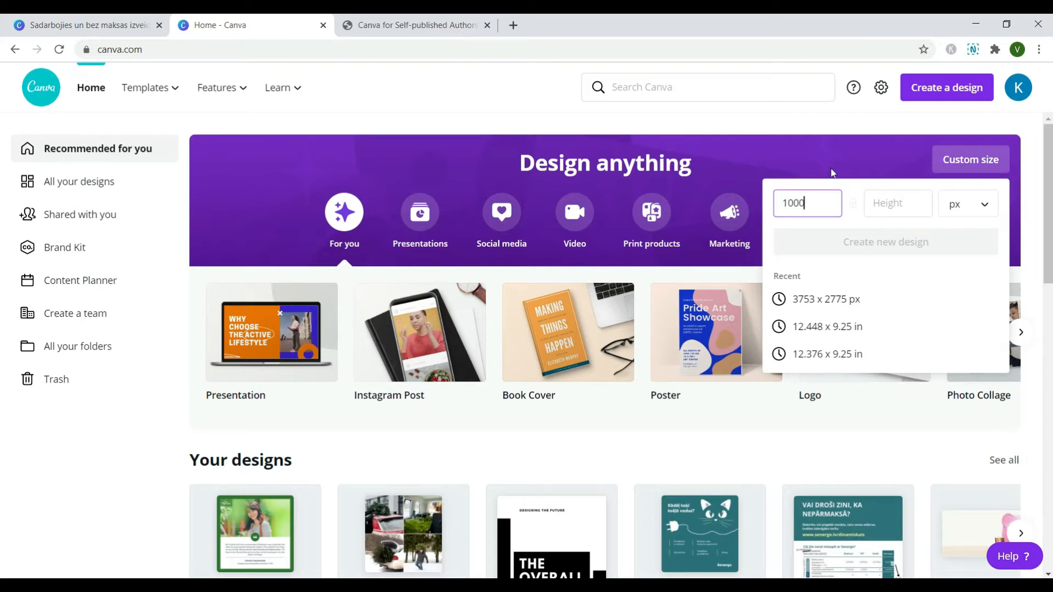
{"action": "key", "text": "Tab"}
{"action": "type", "text": "3333"}
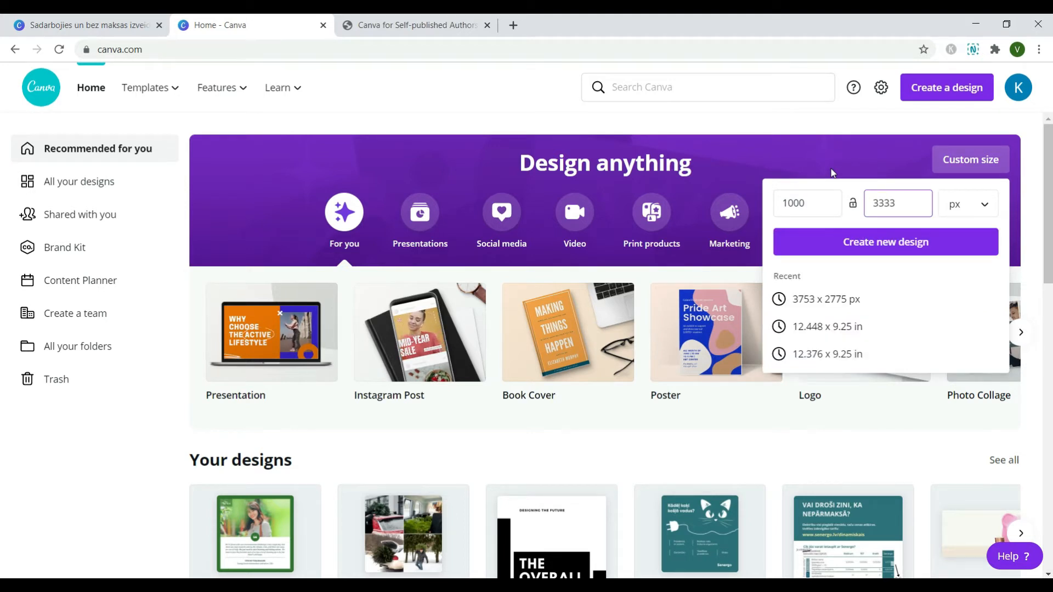
- Search for "facebook", choose the Facebook Ad format and create a blank Facebook Ad design
{"action": "left_click", "coordinate": [721, 85]}
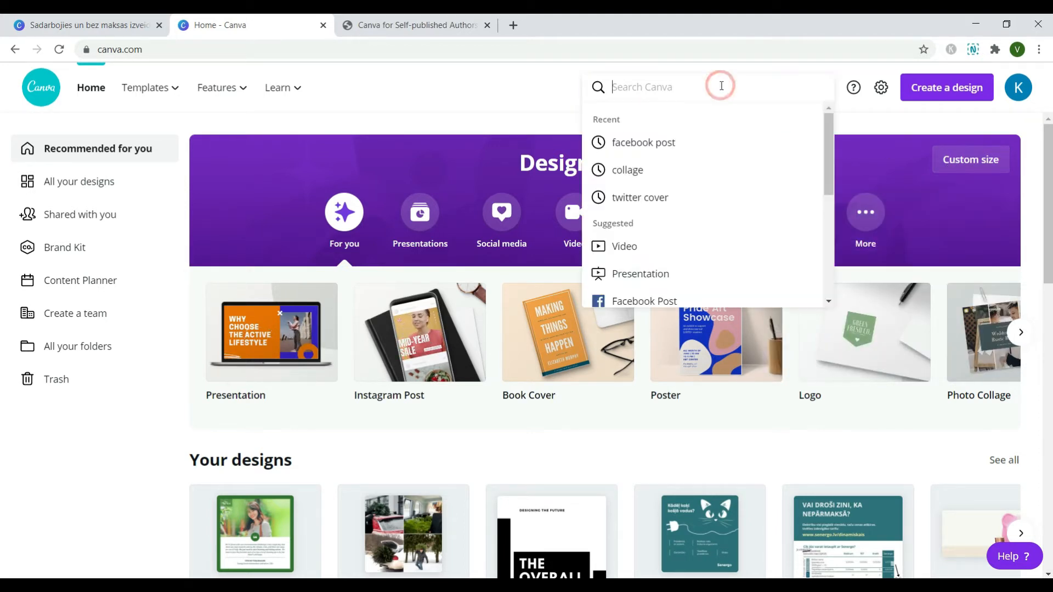
{"action": "type", "text": "facebook"}
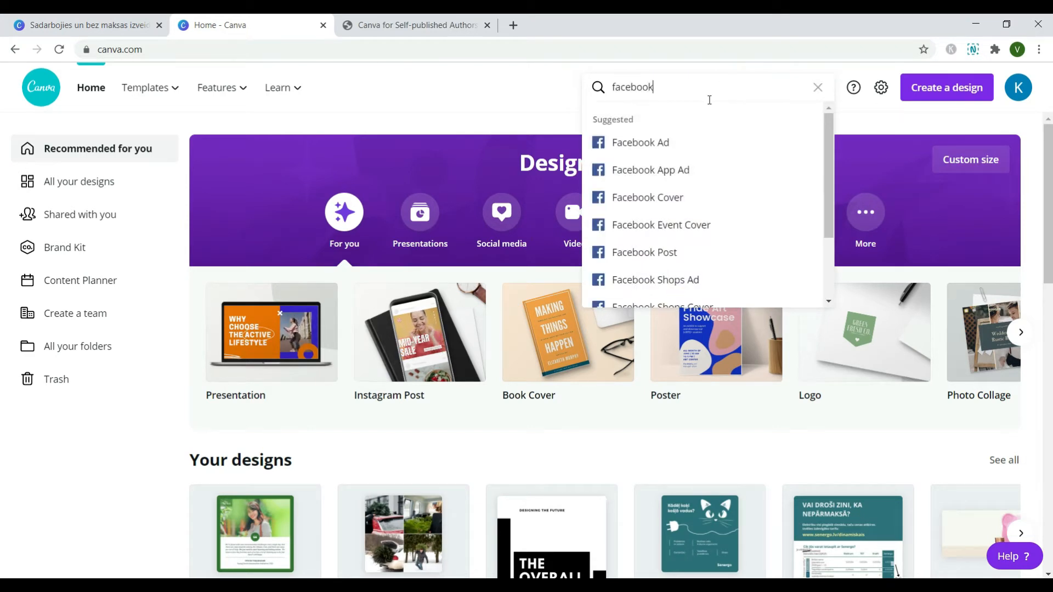
{"action": "left_click", "coordinate": [656, 171]}
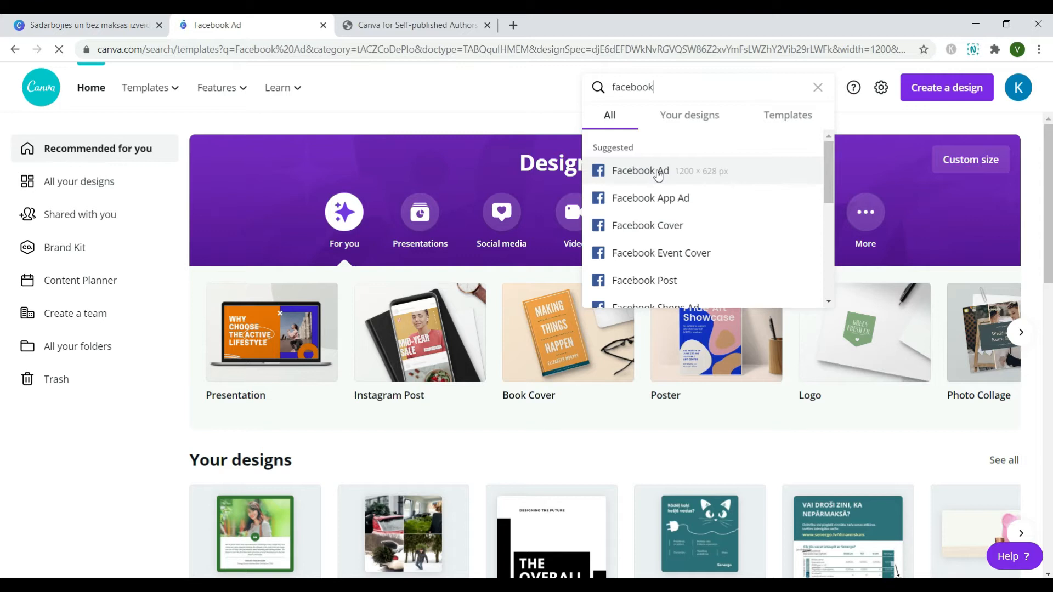
{"action": "scroll", "coordinate": [314, 354], "scroll_direction": "down", "scroll_amount": 7}
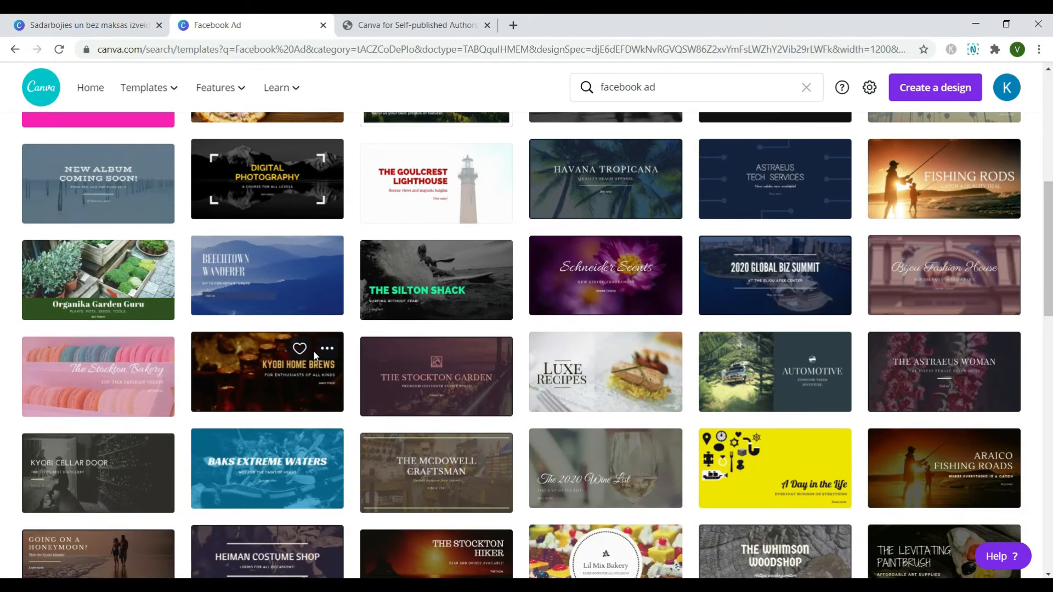
{"action": "scroll", "coordinate": [315, 351], "scroll_direction": "down", "scroll_amount": 9}
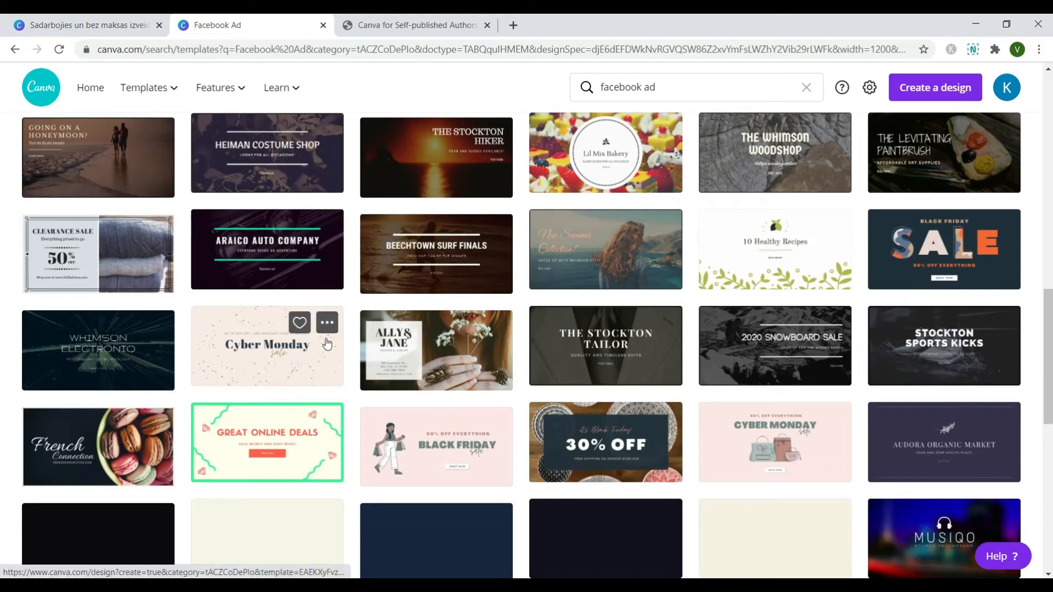
{"action": "scroll", "coordinate": [327, 344], "scroll_direction": "up", "scroll_amount": 7}
{"action": "scroll", "coordinate": [327, 344], "scroll_direction": "up", "scroll_amount": 10}
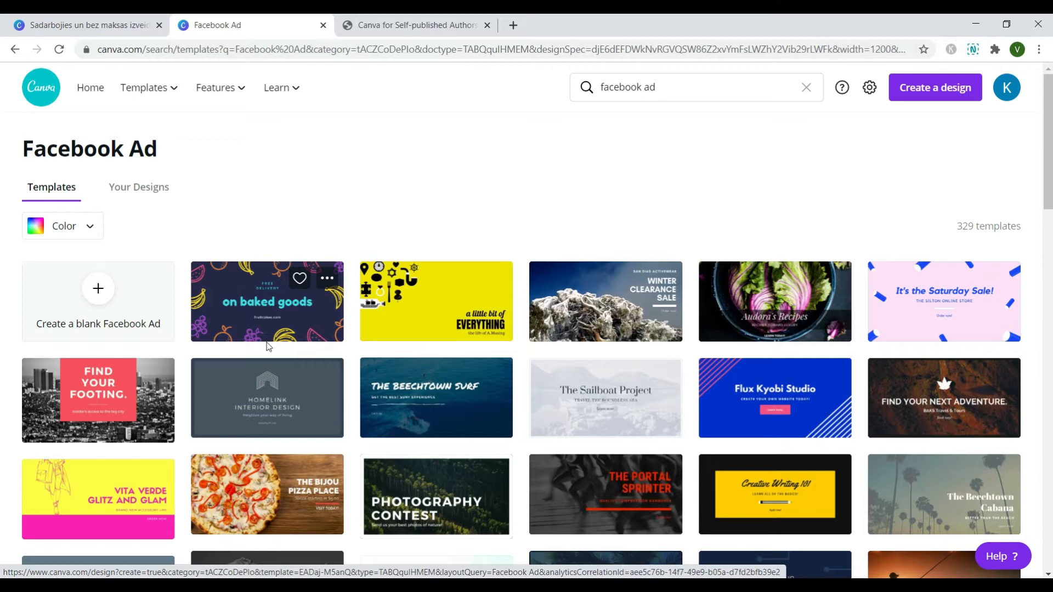
{"action": "left_click", "coordinate": [122, 293]}
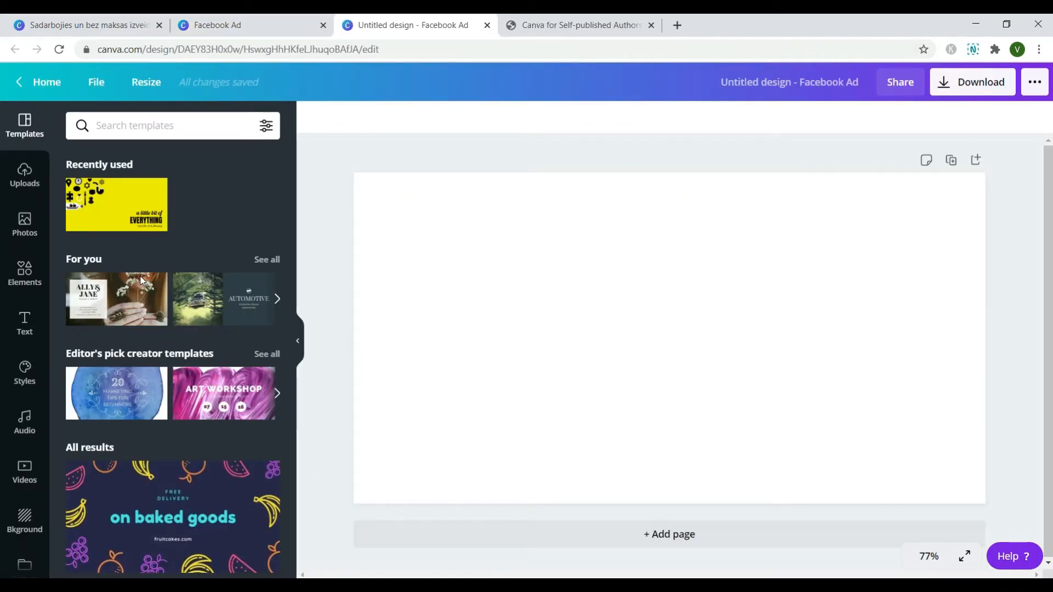
- Upload the book cover image 5strategies-final from the gramatas proofread folder to the design's uploads
{"action": "mouse_move", "coordinate": [137, 282]}
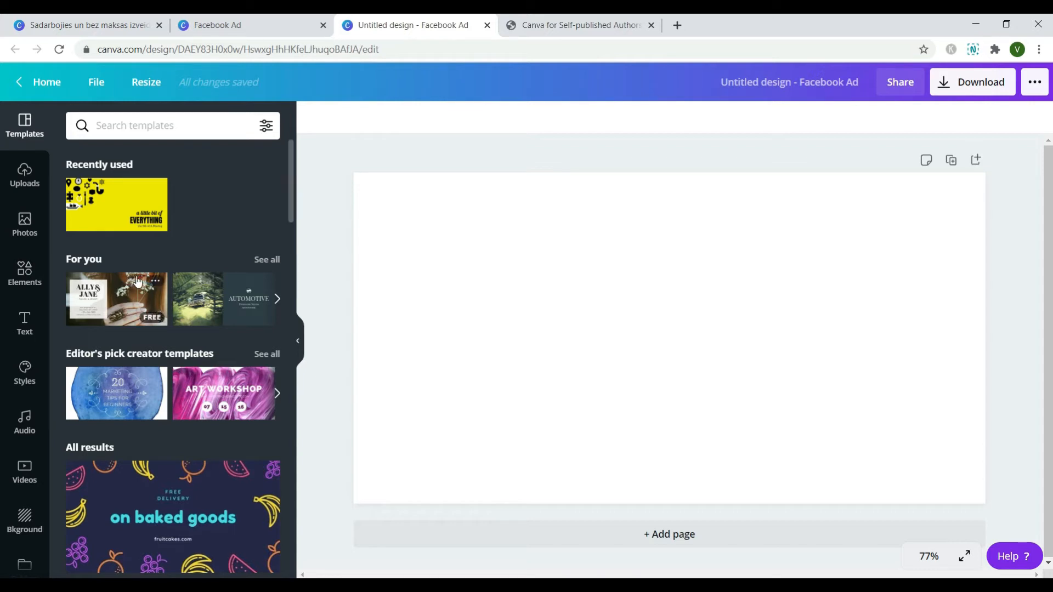
{"action": "left_click", "coordinate": [24, 176]}
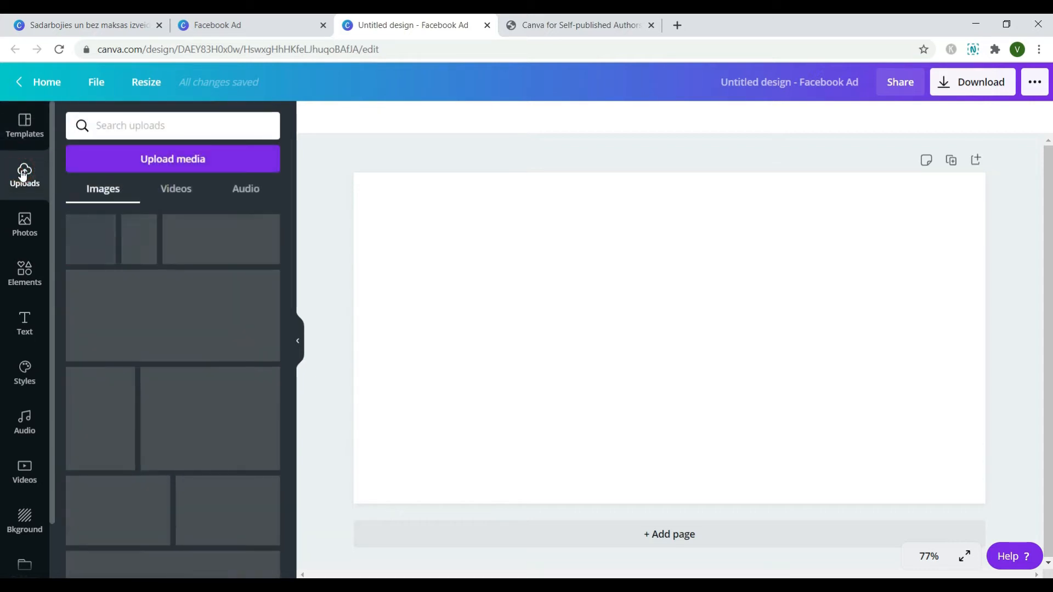
{"action": "left_click", "coordinate": [129, 171]}
{"action": "left_click", "coordinate": [104, 197]}
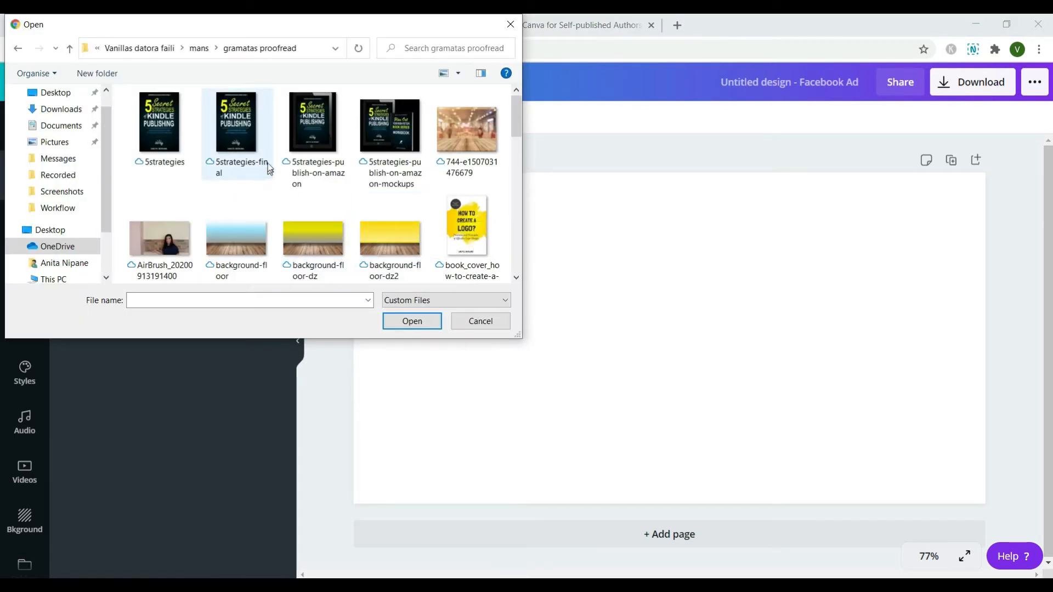
{"action": "left_click", "coordinate": [267, 168]}
{"action": "left_click", "coordinate": [419, 326]}
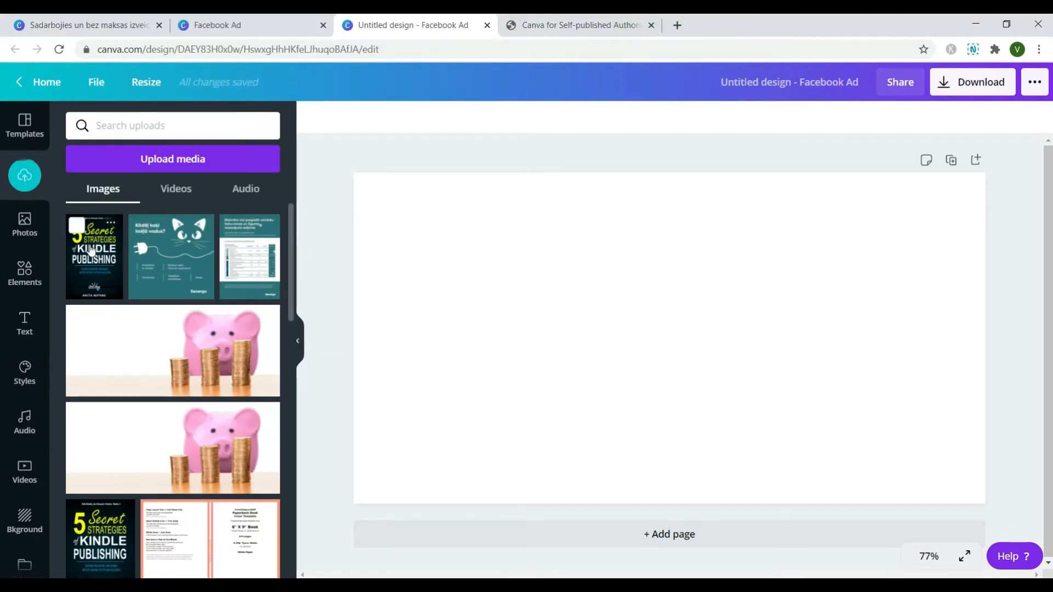
- Search the stock photos for "book mockup" and add the photo of the black book lying on grey to the page
{"action": "left_click", "coordinate": [24, 224]}
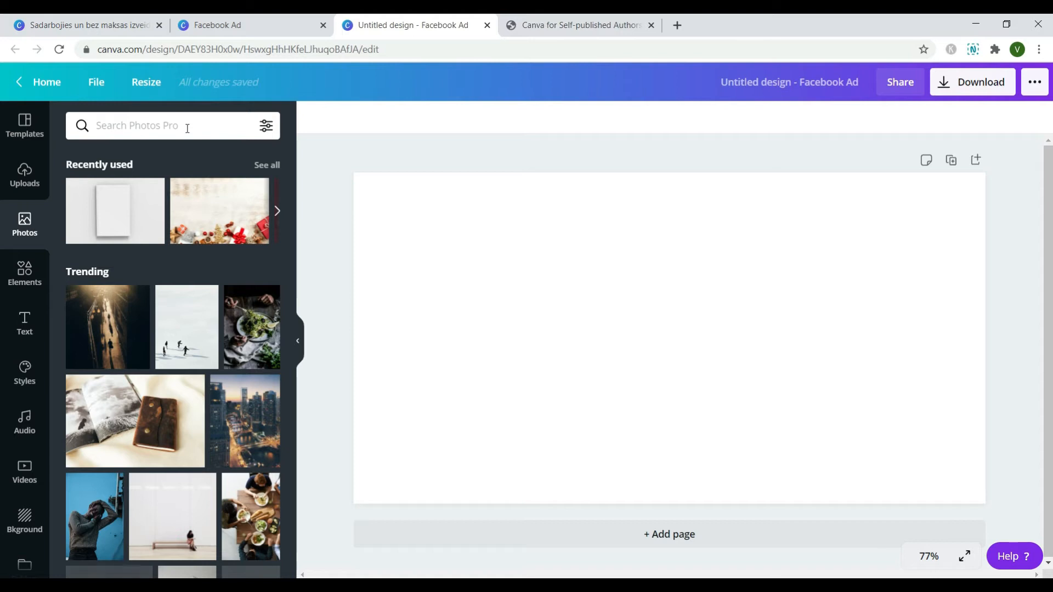
{"action": "left_click", "coordinate": [187, 128]}
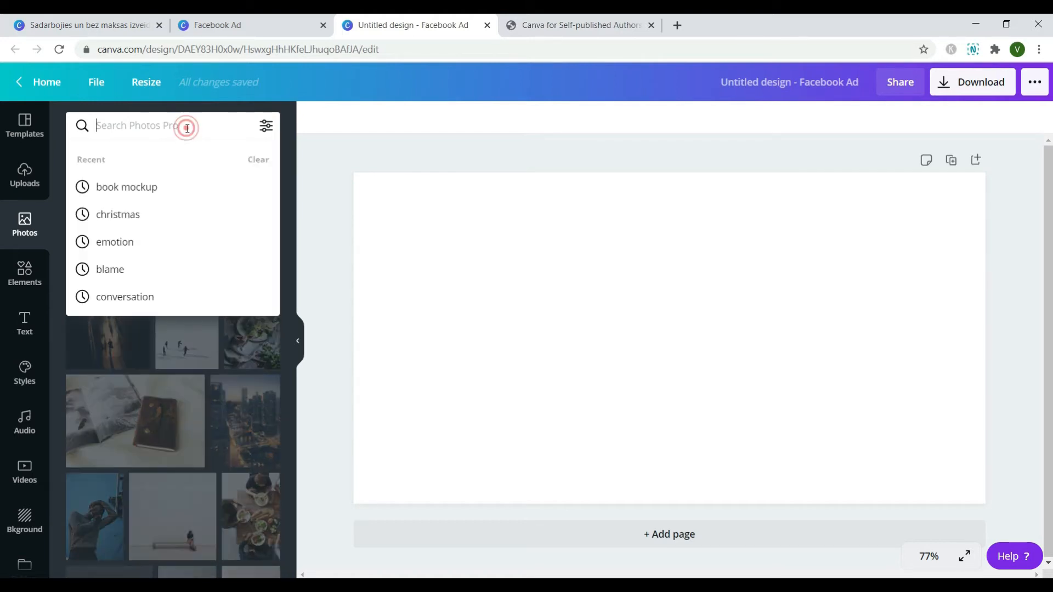
{"action": "left_click", "coordinate": [162, 201]}
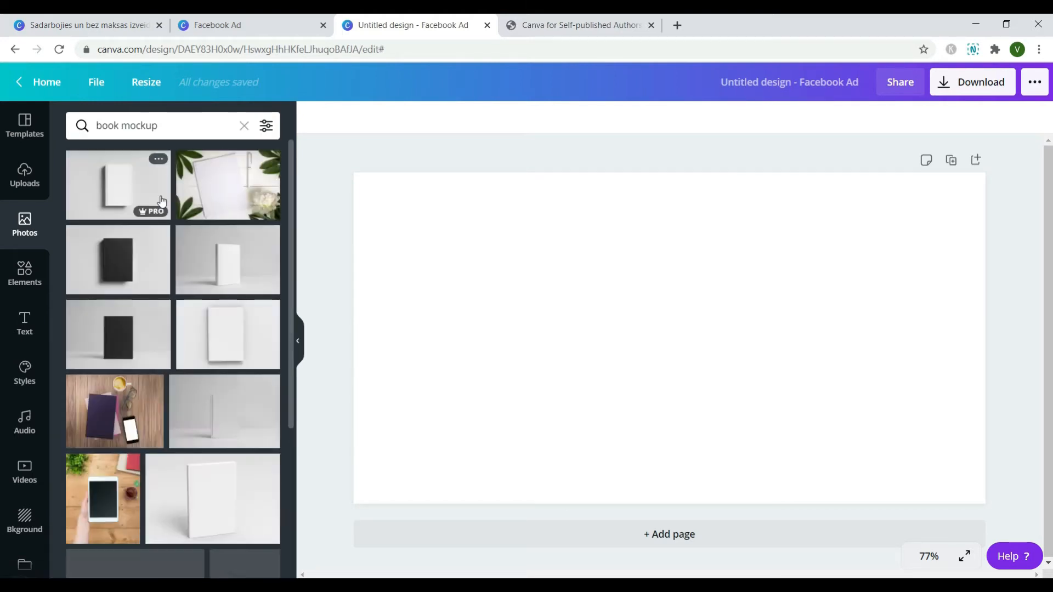
{"action": "mouse_move", "coordinate": [268, 240]}
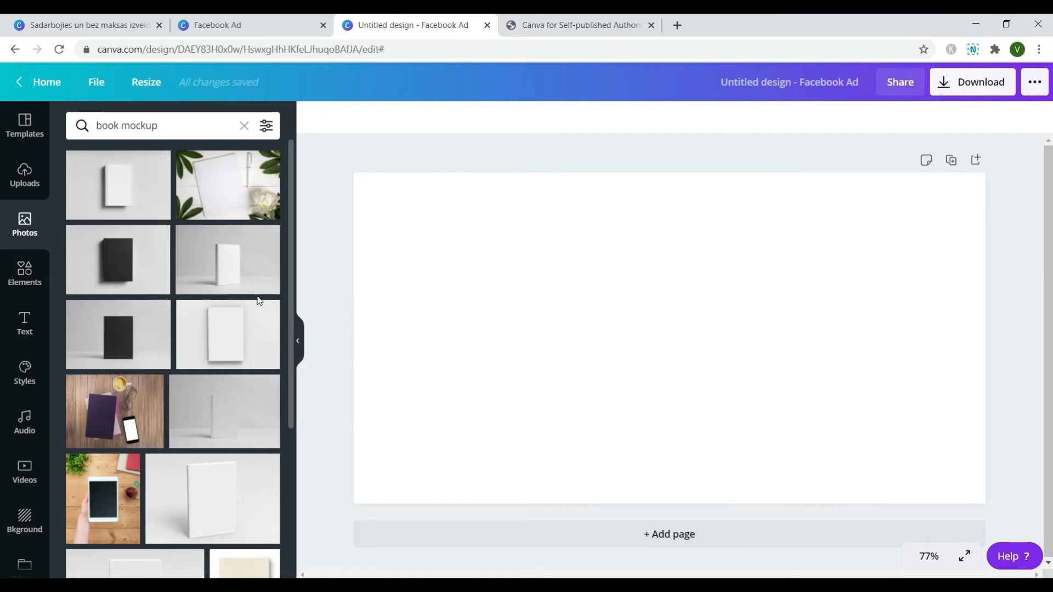
{"action": "left_click", "coordinate": [124, 267]}
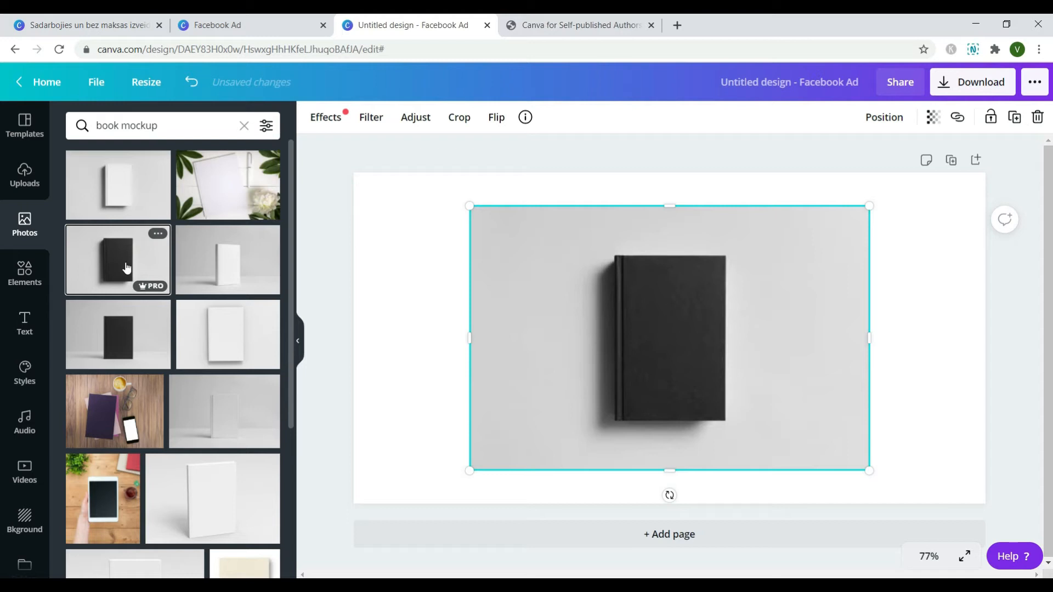
- Enlarge the black book photo to the full page width, 1,200 by 795, and shift it up until the whole book shows
{"action": "left_click_drag", "start_coordinate": [470, 207], "coordinate": [370, 190]}
{"action": "mouse_move", "coordinate": [405, 252]}
{"action": "left_mouse_down"}
{"action": "mouse_move", "coordinate": [384, 245]}
{"action": "mouse_move", "coordinate": [400, 254]}
{"action": "left_mouse_up"}
{"action": "left_click_drag", "start_coordinate": [828, 478], "coordinate": [1036, 508]}
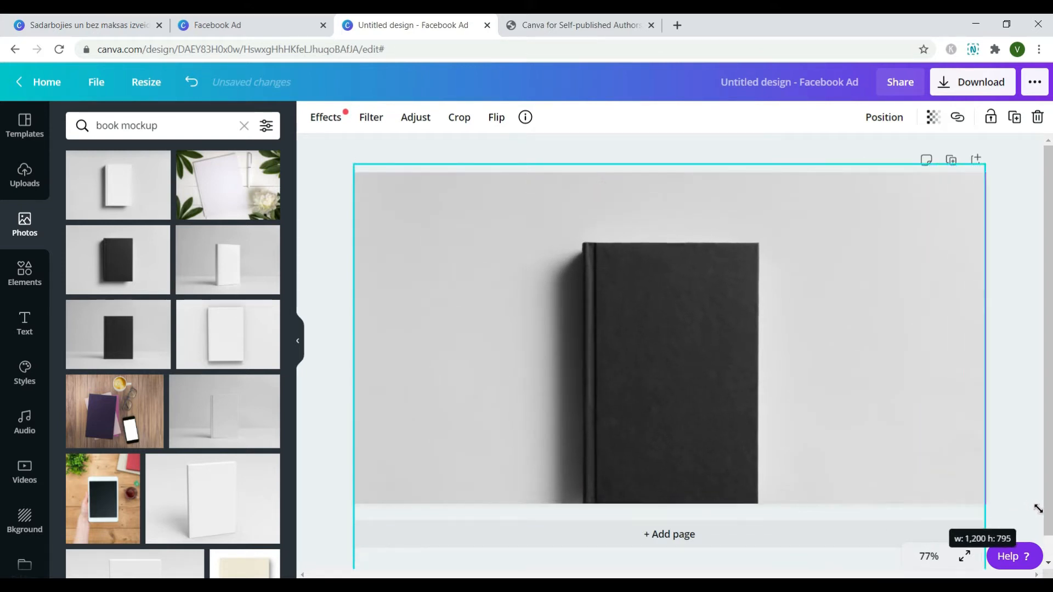
{"action": "left_click_drag", "start_coordinate": [635, 356], "coordinate": [630, 330]}
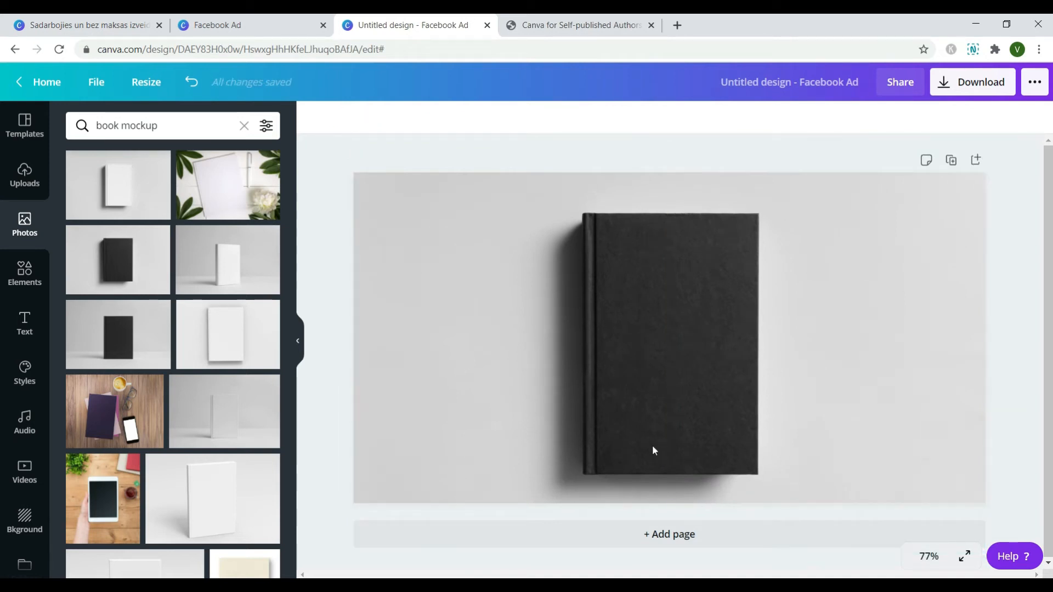
- Place the uploaded "5 Secret Strategies of Kindle Publishing" cover on the page and resize it to cover the black book's front
{"action": "left_click", "coordinate": [23, 185]}
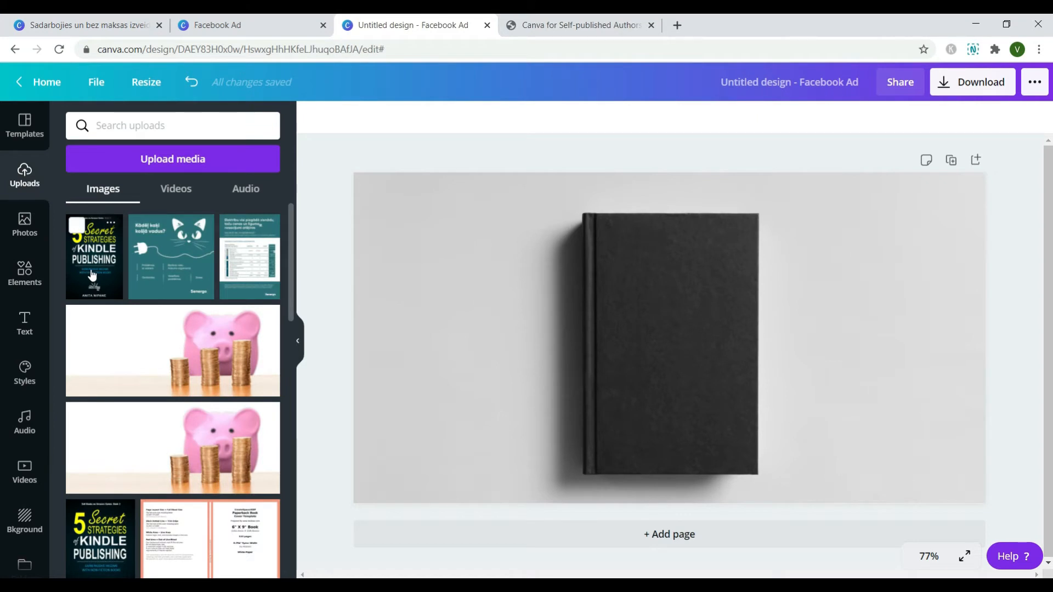
{"action": "left_click", "coordinate": [92, 276]}
{"action": "left_click_drag", "start_coordinate": [685, 340], "coordinate": [692, 333]}
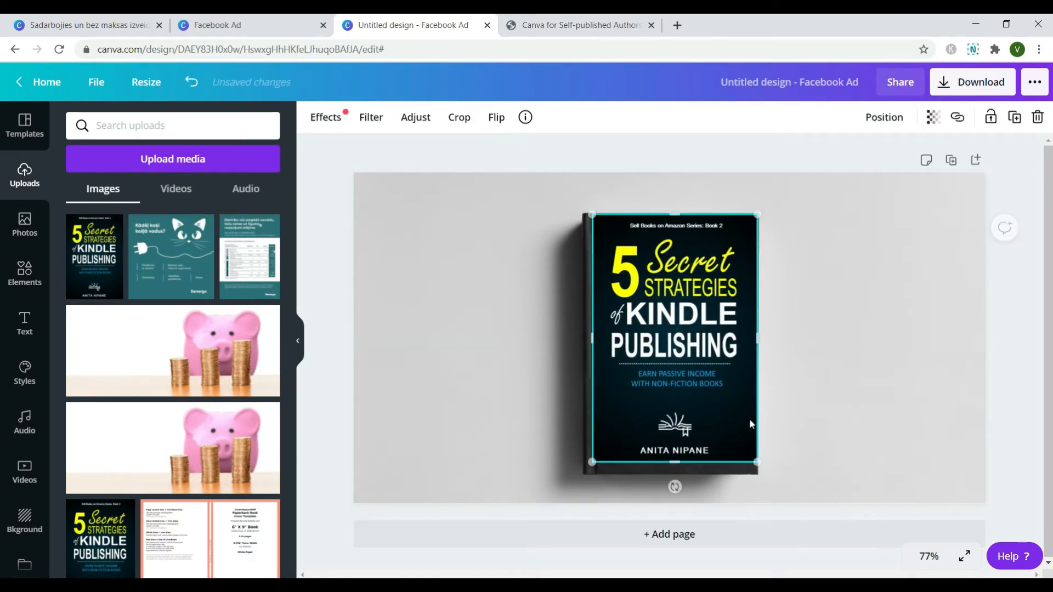
{"action": "left_click_drag", "start_coordinate": [757, 463], "coordinate": [731, 457]}
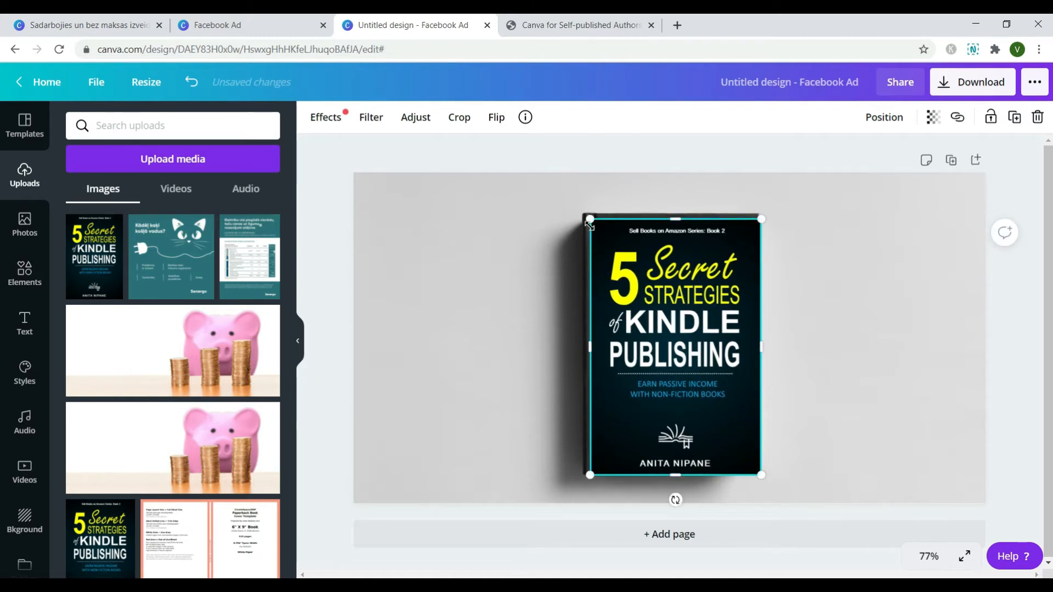
{"action": "left_click_drag", "start_coordinate": [587, 219], "coordinate": [582, 215]}
{"action": "left_click", "coordinate": [812, 298]}
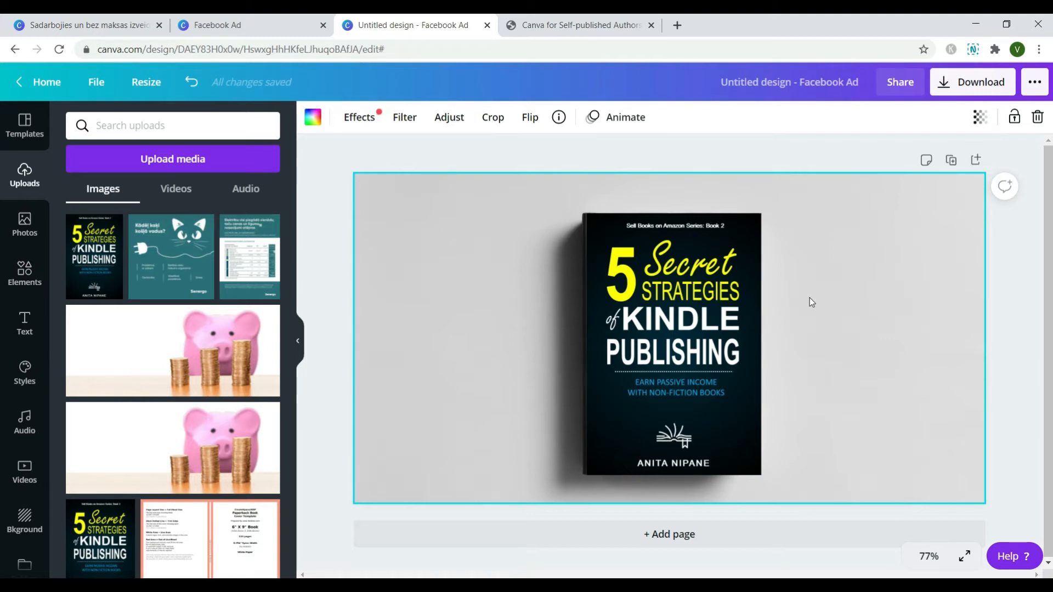
- Search Google Images for "buy on amazon" in a new browser tab
{"action": "left_click", "coordinate": [675, 24]}
{"action": "type", "text": "bu"}
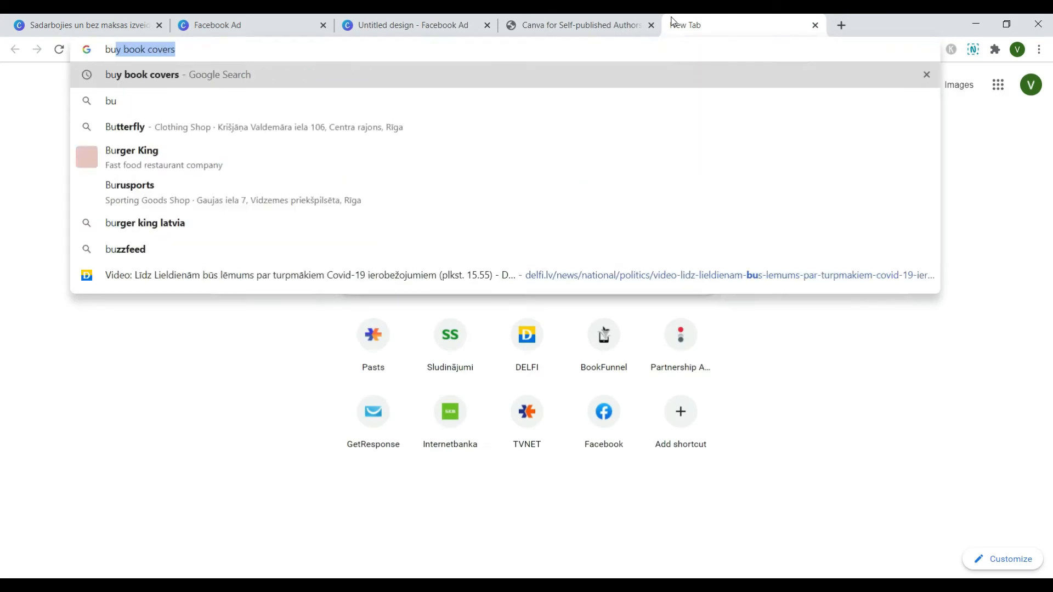
{"action": "type", "text": "y on amaz"}
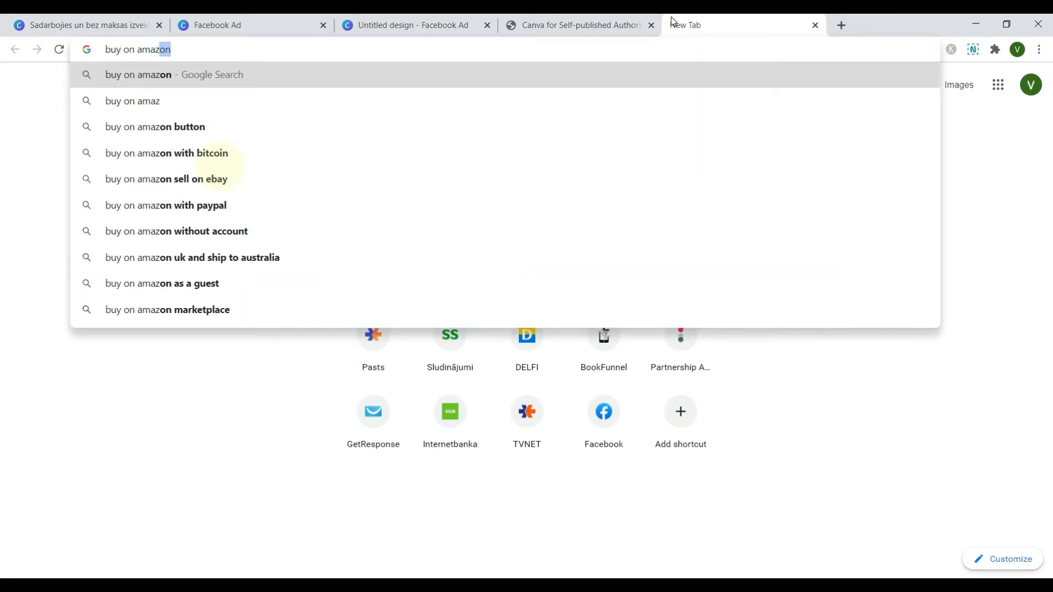
{"action": "key", "text": "Return"}
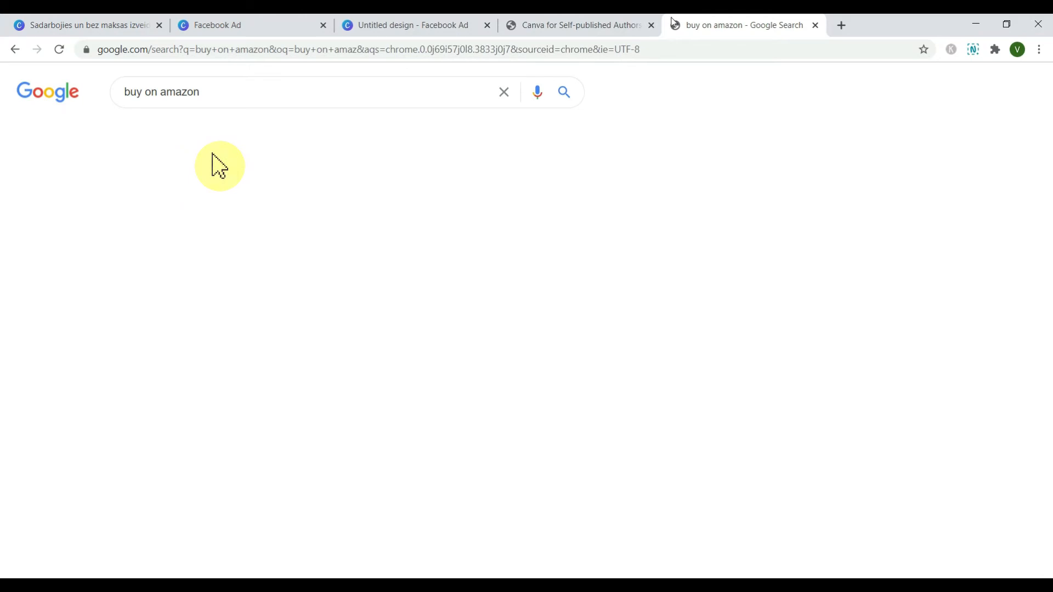
{"action": "left_click", "coordinate": [197, 134]}
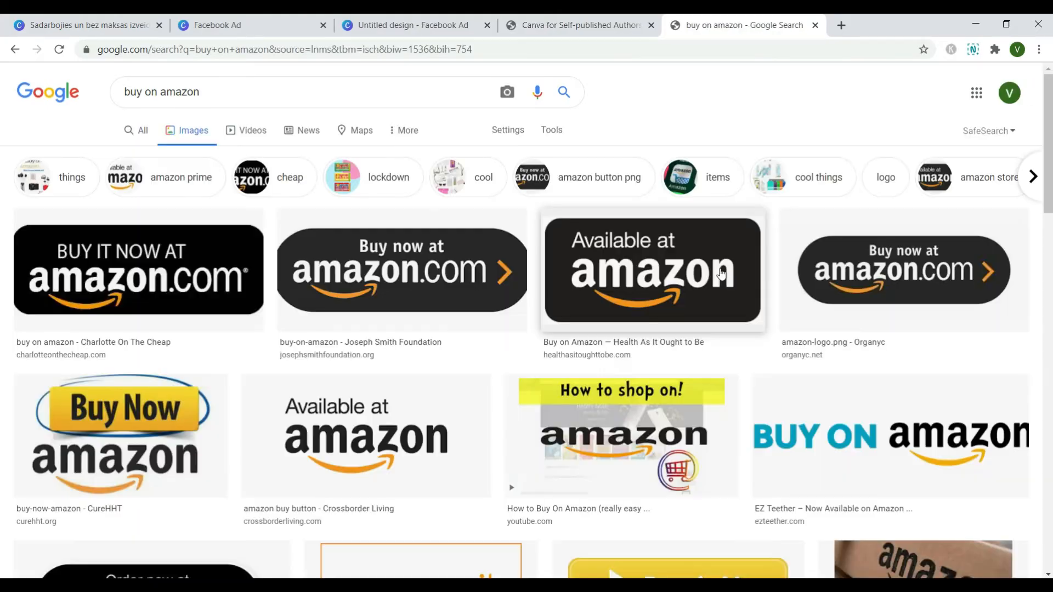
- Filter the image results to transparent ones and open the dark "Buy now at amazon.com" button from Joseph Smith Foundation
{"action": "left_click", "coordinate": [547, 131]}
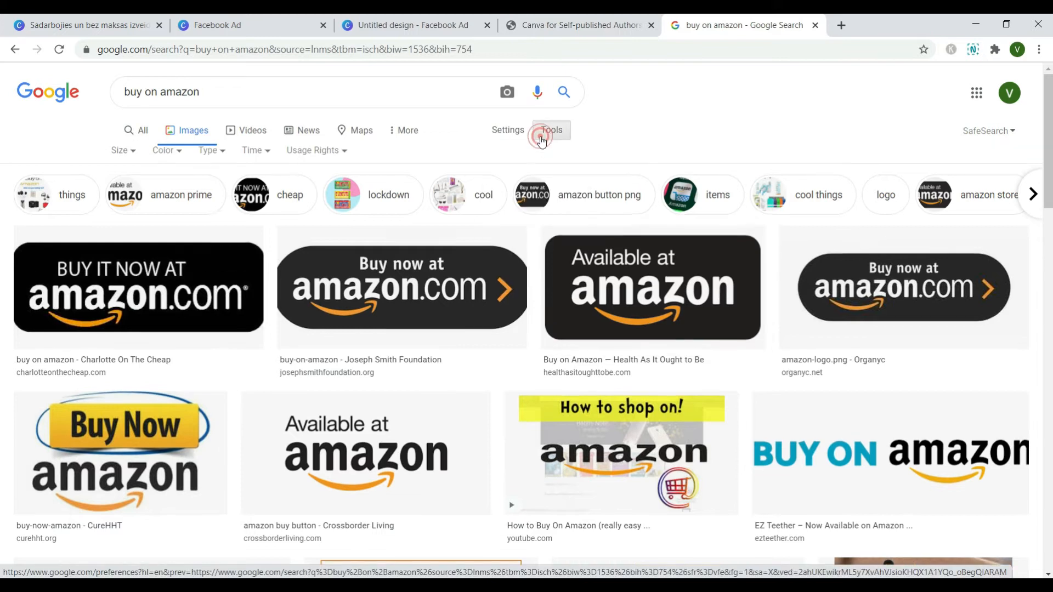
{"action": "left_click", "coordinate": [178, 156]}
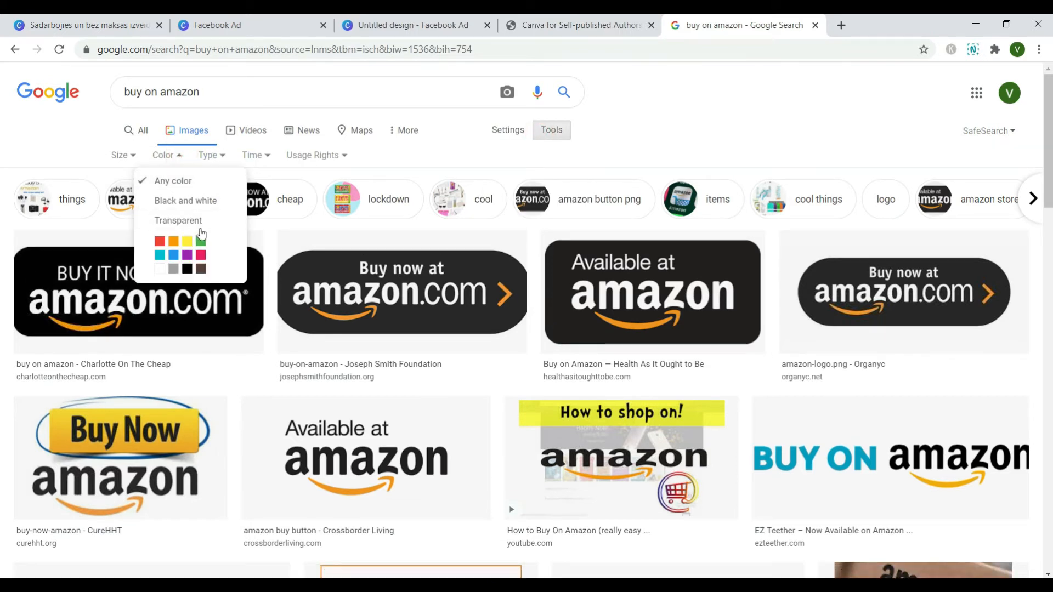
{"action": "left_click", "coordinate": [198, 222]}
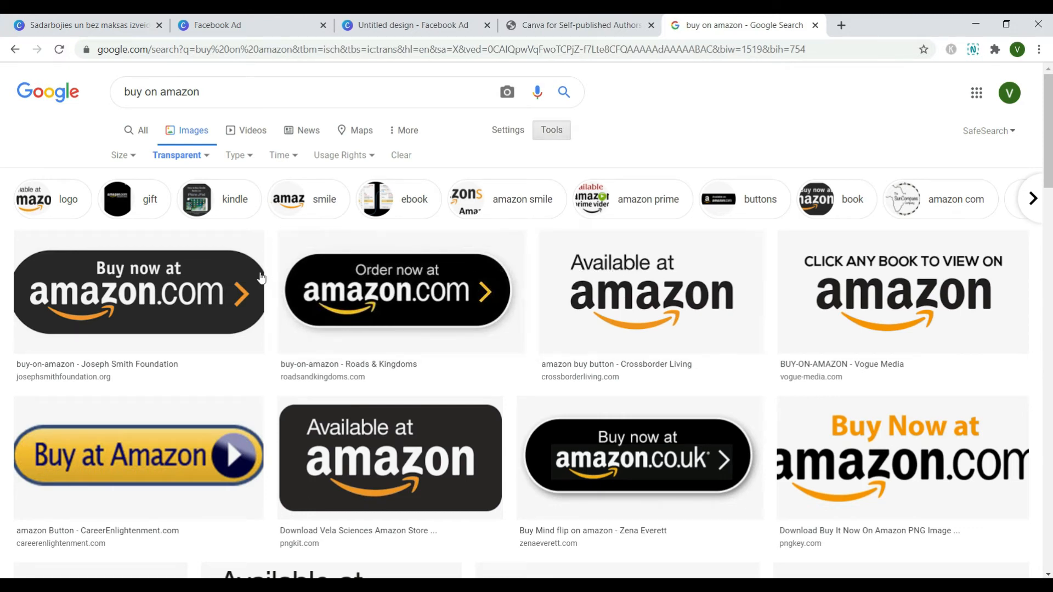
{"action": "left_click", "coordinate": [222, 290]}
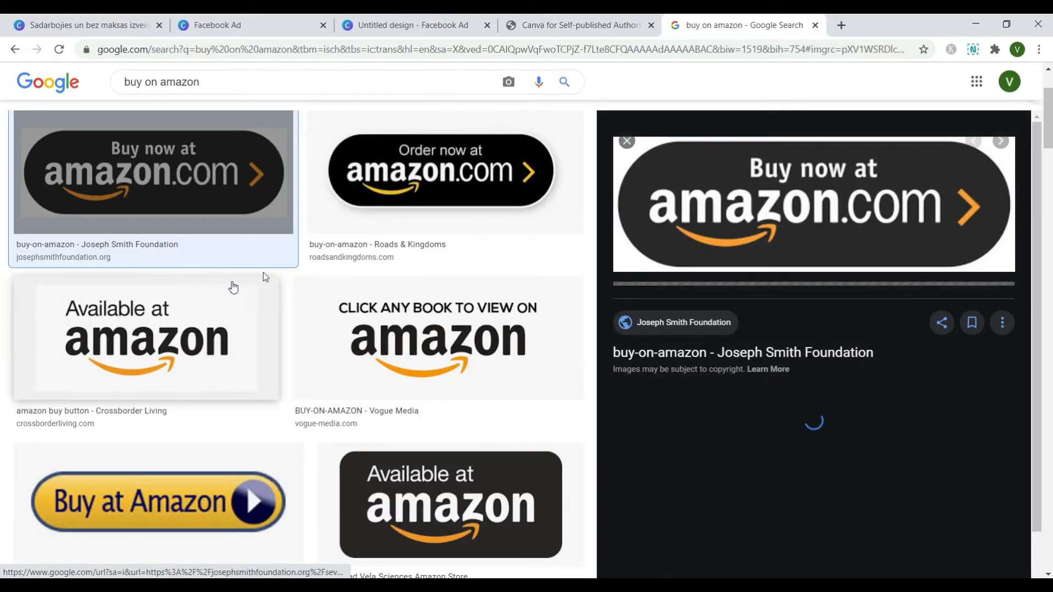
- Save the "Buy now at amazon.com" button image to the Downloads folder as a PNG file named download
{"action": "right_click", "coordinate": [769, 201]}
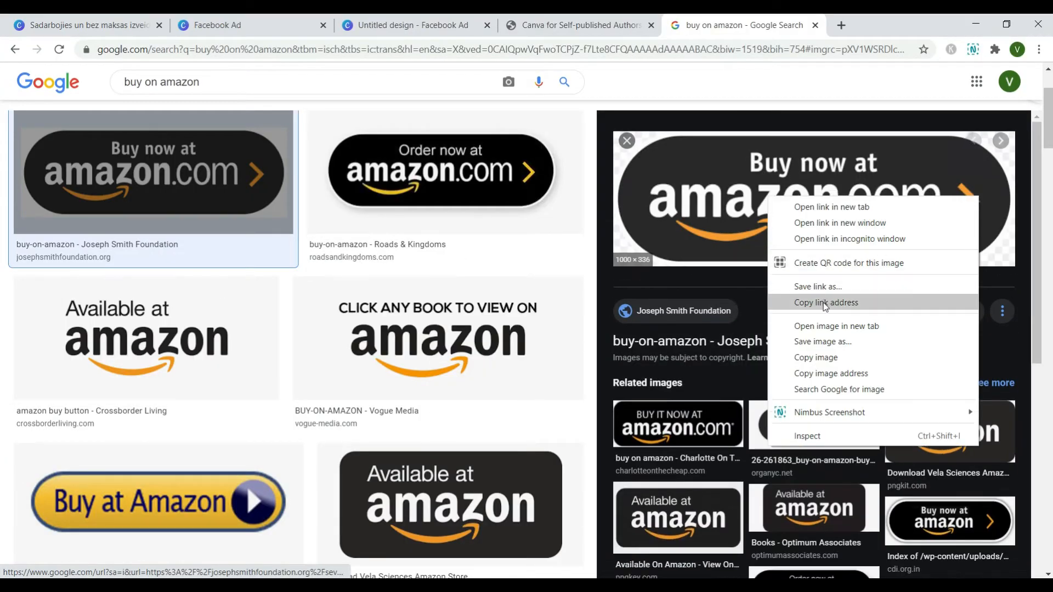
{"action": "left_click", "coordinate": [822, 341]}
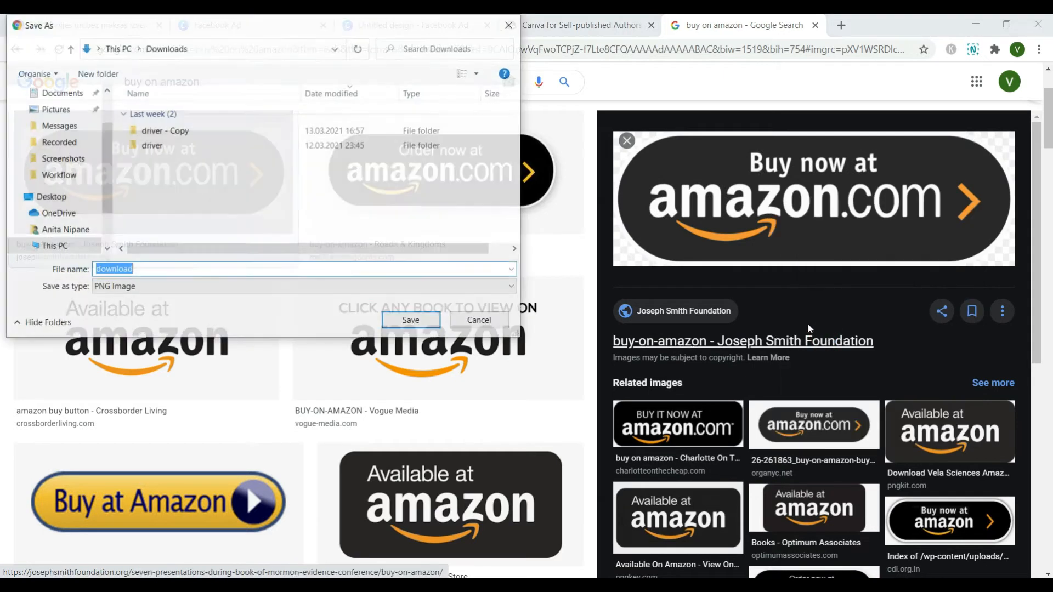
{"action": "left_click", "coordinate": [421, 318]}
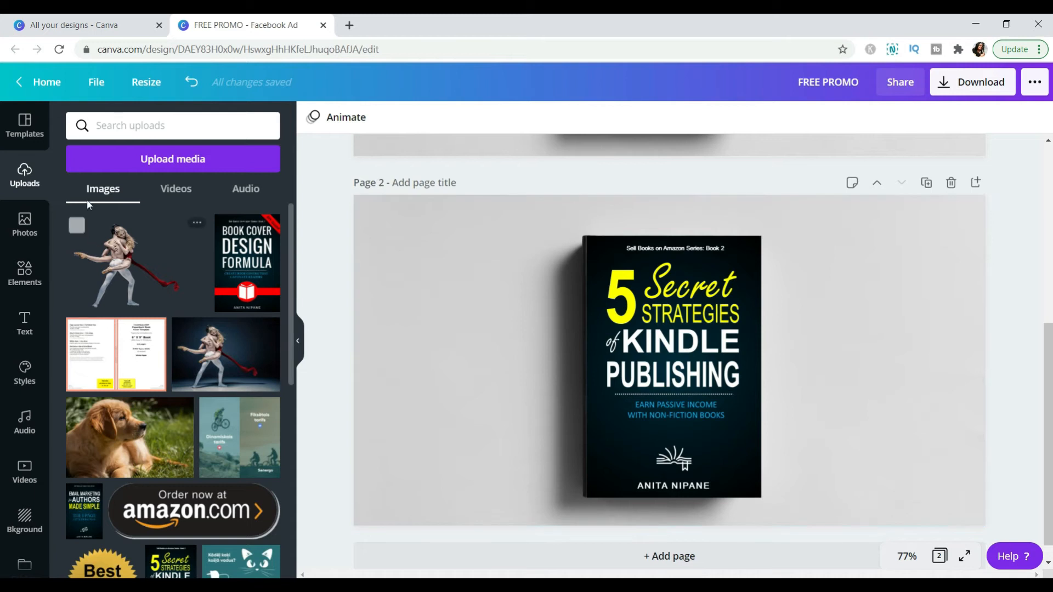
- Upload the buy-on-amazon-button PNG from the device's Downloads folder to the Canva uploads
{"action": "left_click", "coordinate": [129, 164]}
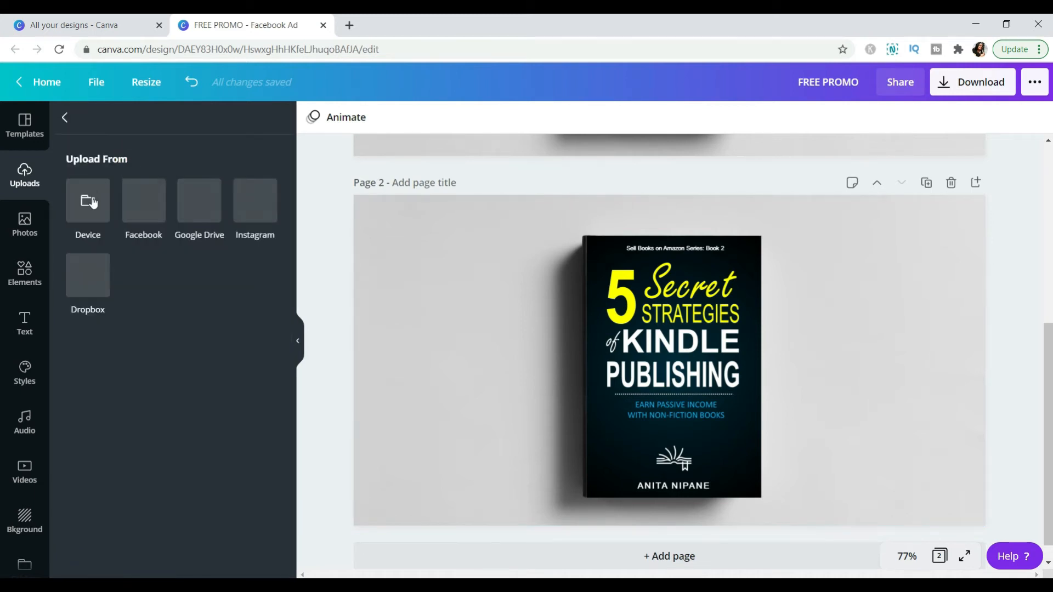
{"action": "left_click", "coordinate": [92, 202]}
{"action": "left_click", "coordinate": [208, 238]}
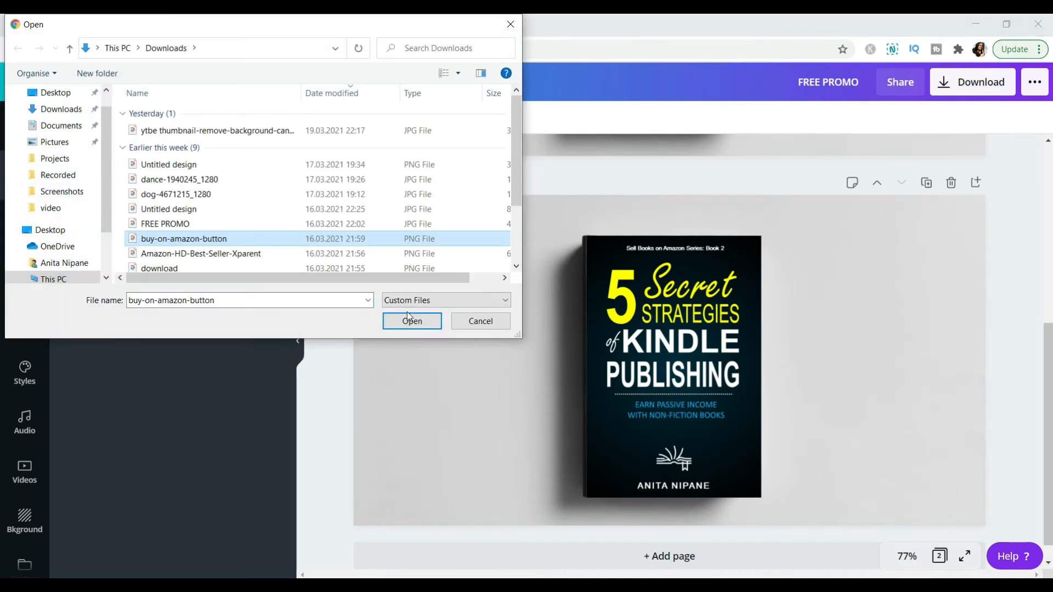
{"action": "left_click", "coordinate": [410, 319]}
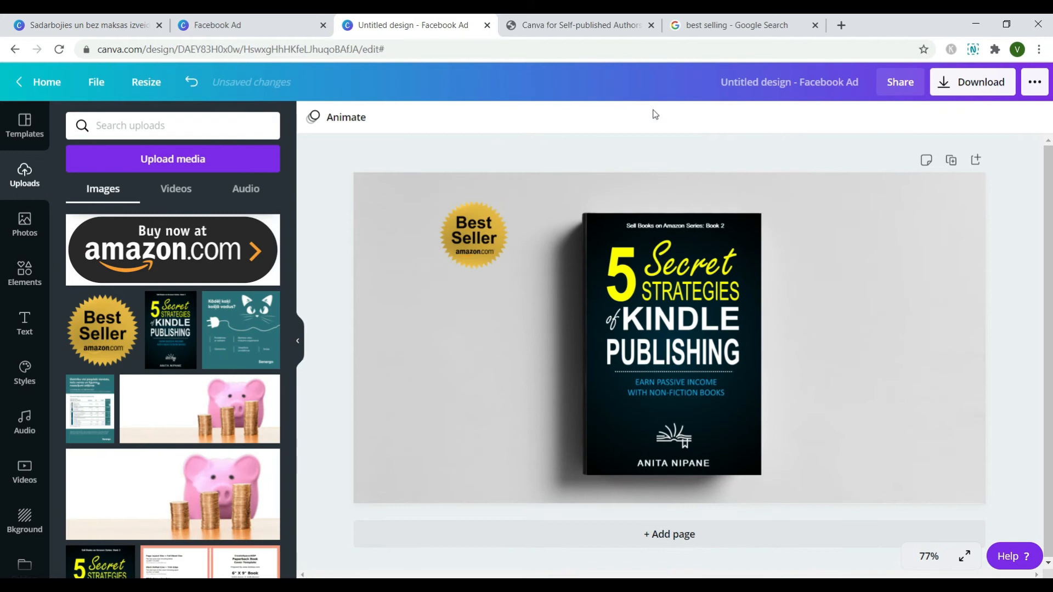
- Enlarge the gold Best Seller badge and move it so it overlaps the book cover's upper-left corner
{"action": "left_click", "coordinate": [475, 236]}
{"action": "left_click_drag", "start_coordinate": [507, 273], "coordinate": [549, 313]}
{"action": "left_click_drag", "start_coordinate": [498, 273], "coordinate": [551, 263]}
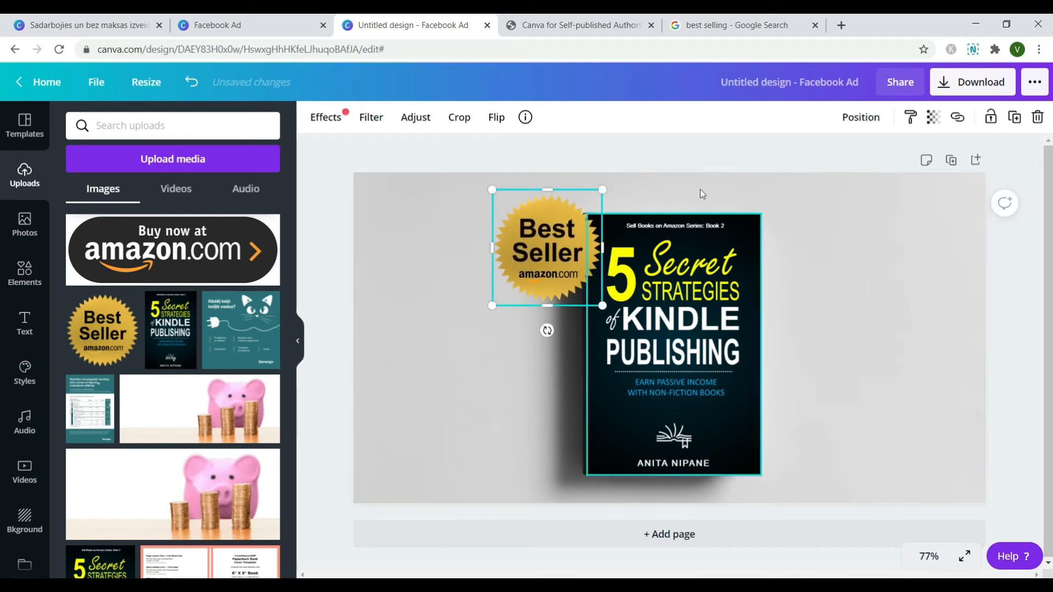
{"action": "left_click", "coordinate": [719, 160]}
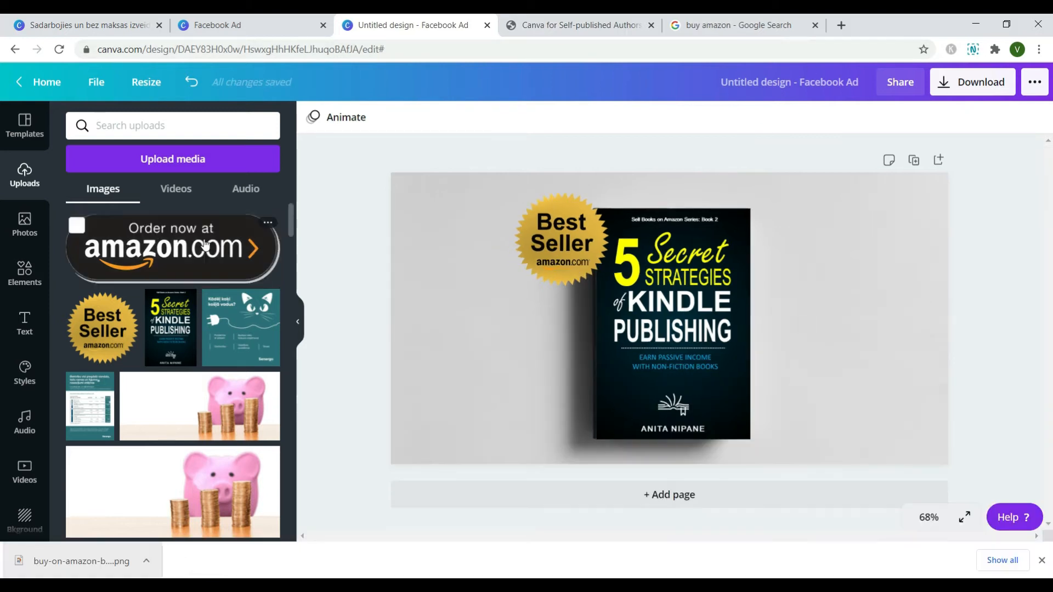
- Add the uploaded "Order now at amazon.com" button, shrink it to about 300 px wide and place it to the lower right of the book
{"action": "left_click", "coordinate": [173, 247]}
{"action": "left_click_drag", "start_coordinate": [767, 360], "coordinate": [642, 303]}
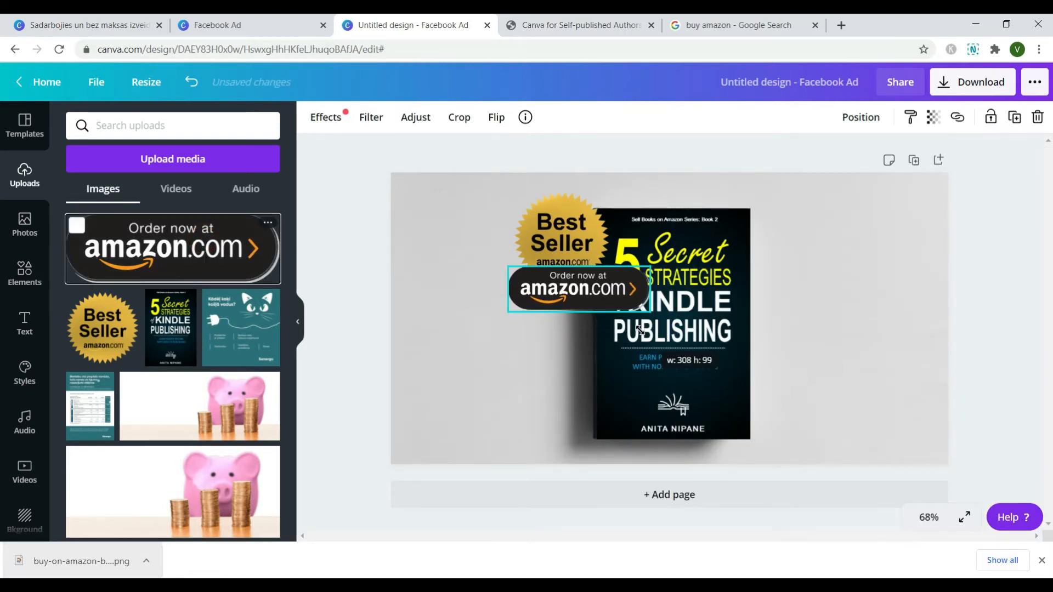
{"action": "left_click_drag", "start_coordinate": [578, 289], "coordinate": [849, 401]}
{"action": "left_click", "coordinate": [818, 292]}
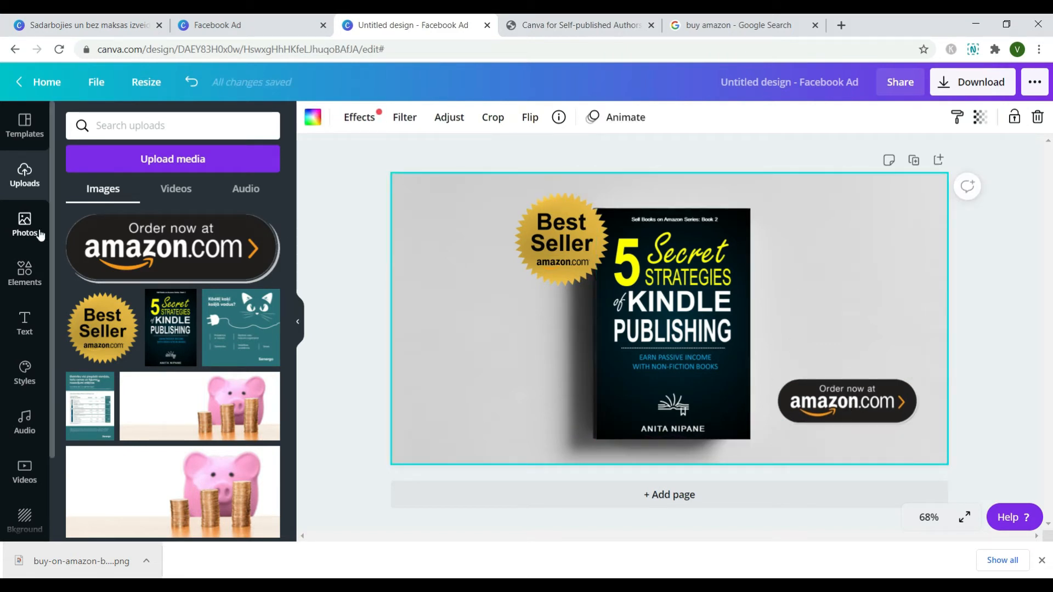
- Add a heading to the page with the text "FREE PROMO"
{"action": "left_click", "coordinate": [23, 327]}
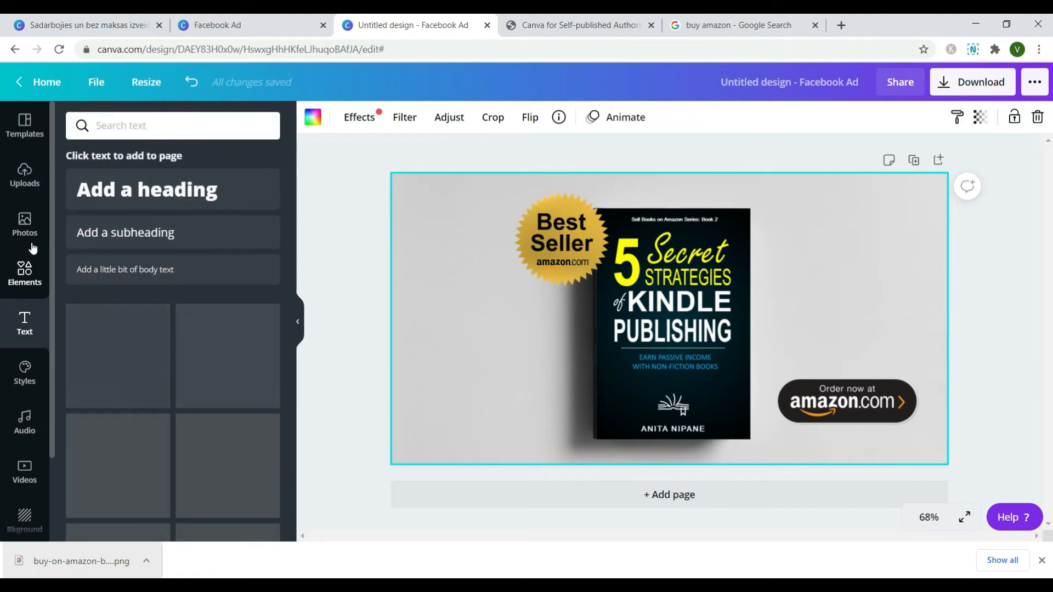
{"action": "left_click", "coordinate": [112, 187]}
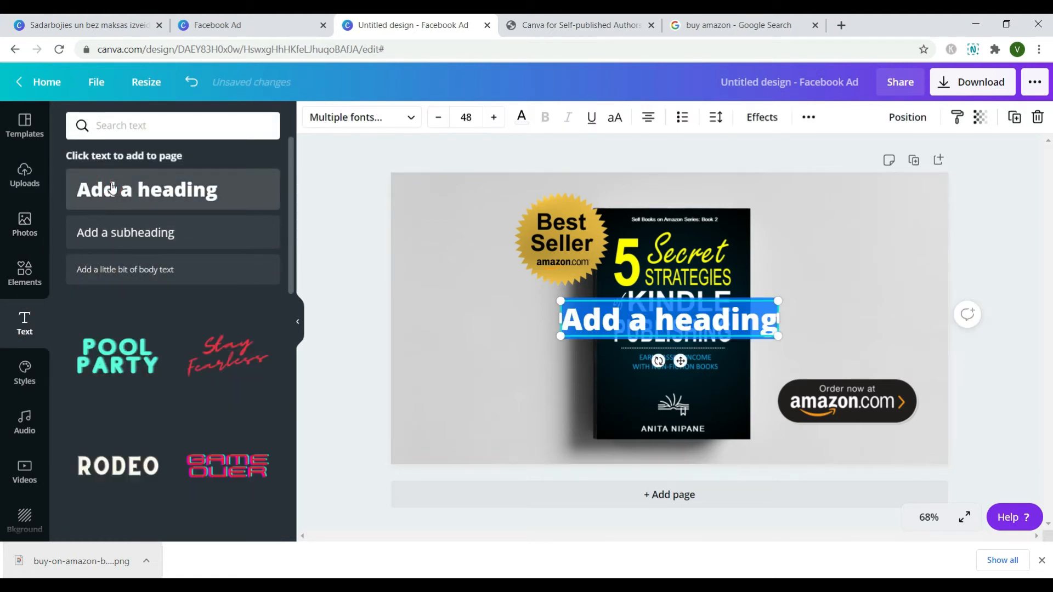
{"action": "left_click", "coordinate": [726, 331]}
{"action": "key", "text": "ctrl+a"}
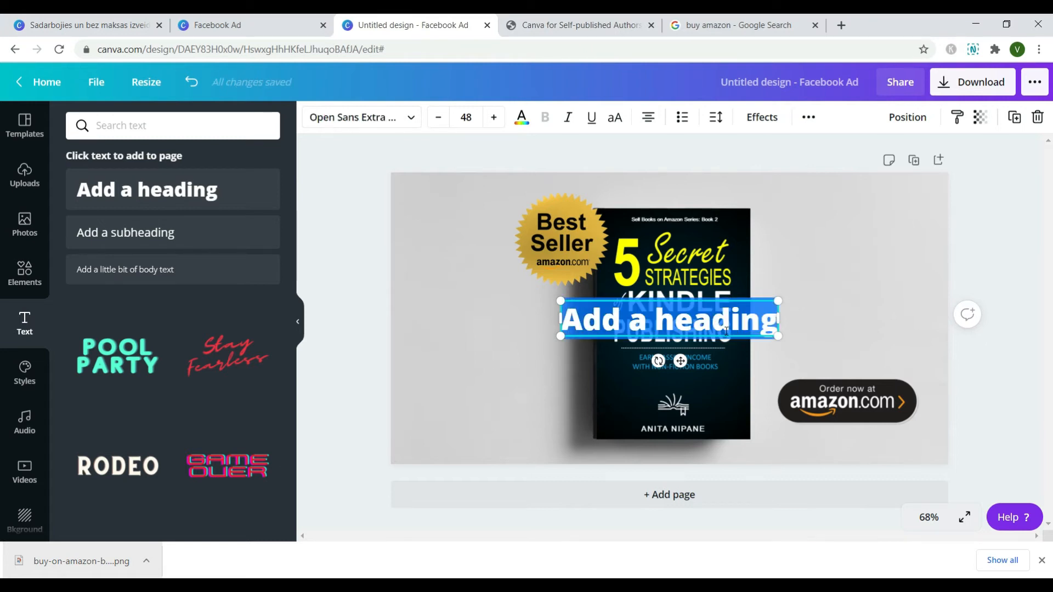
{"action": "type", "text": "FREE"}
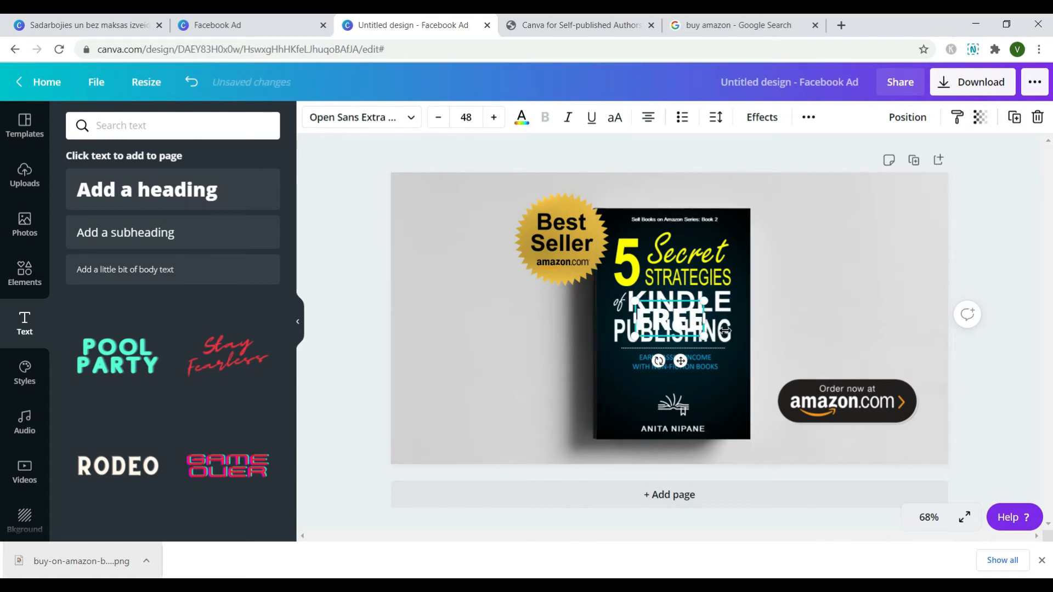
{"action": "type", "text": " PROMO"}
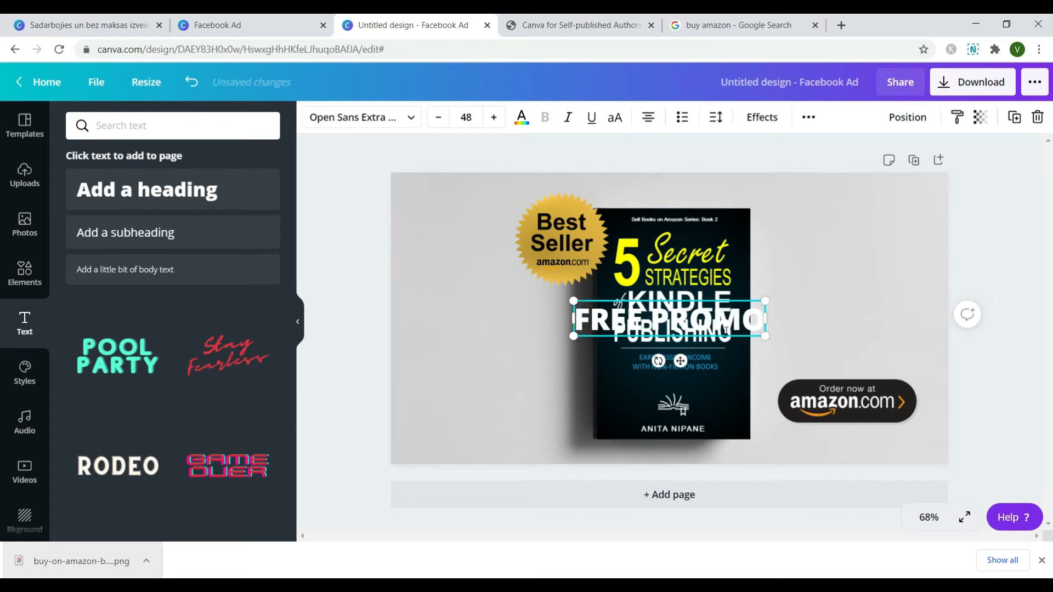
- Shrink the FREE PROMO heading to size 35.2, place it right of the book above the Amazon button, and colour it dark grey
{"action": "left_click_drag", "start_coordinate": [743, 301], "coordinate": [897, 245]}
{"action": "left_click_drag", "start_coordinate": [845, 220], "coordinate": [864, 244]}
{"action": "left_click", "coordinate": [528, 122]}
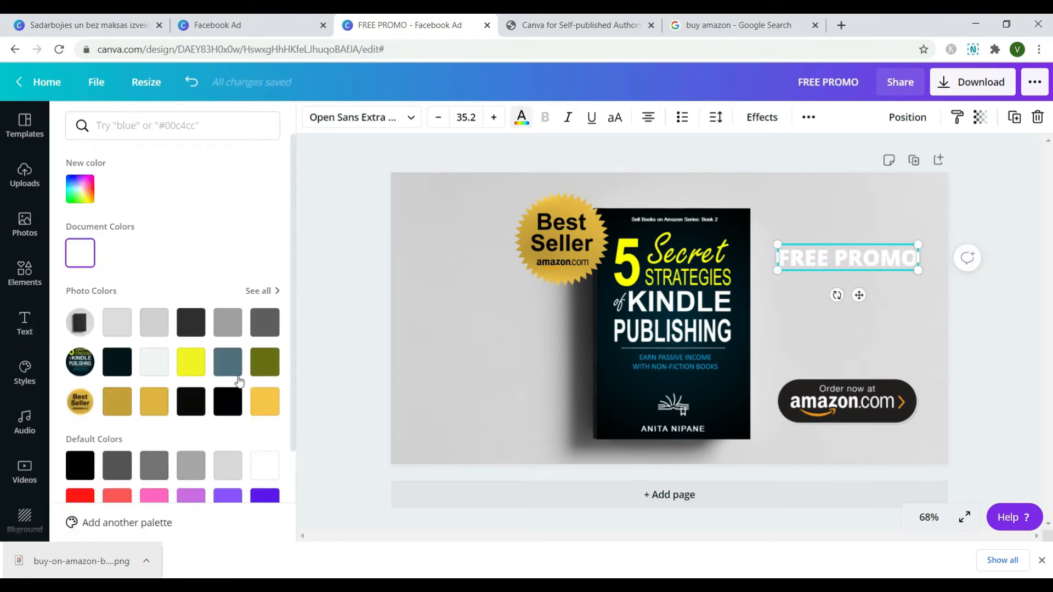
{"action": "left_click", "coordinate": [190, 322]}
{"action": "left_click", "coordinate": [926, 318]}
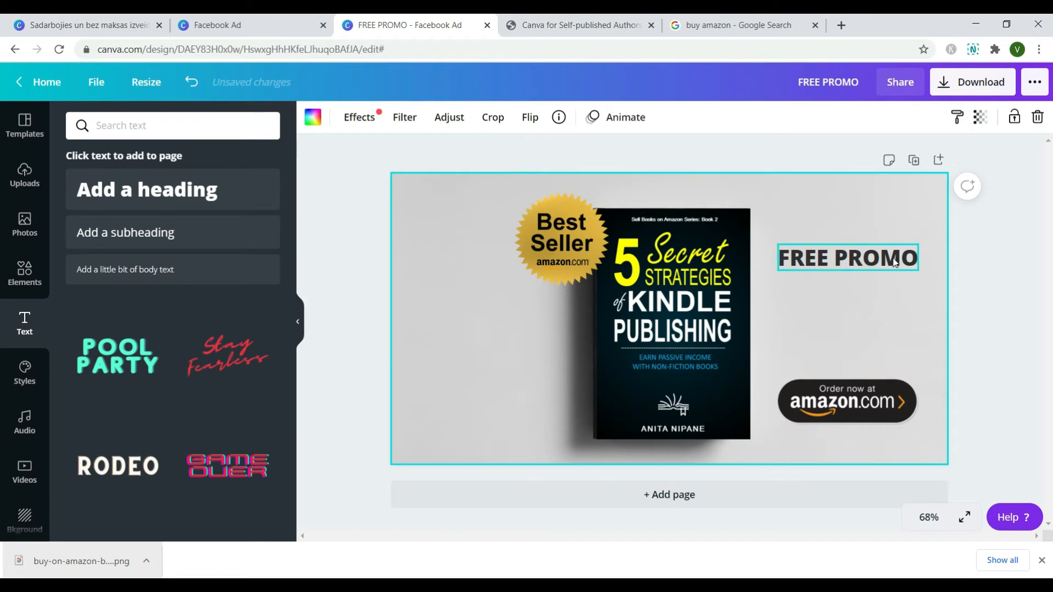
- Add the subheading "PROMOTION ENDING IN 5 DAYS" on two lines and place it directly below the FREE PROMO heading
{"action": "left_click", "coordinate": [186, 250]}
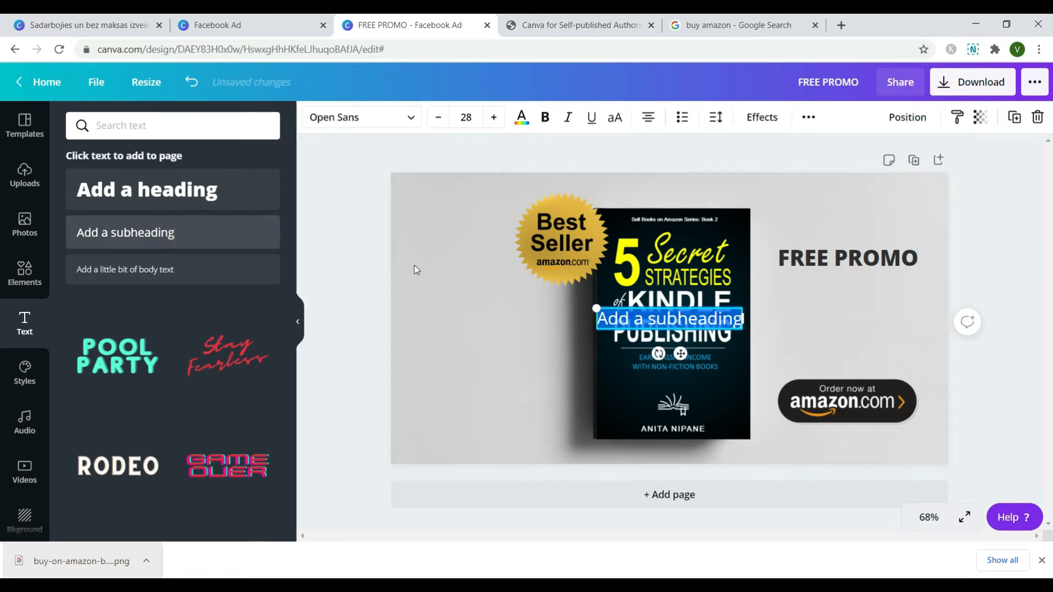
{"action": "type", "text": "PROMOTION ENDING IN 5 DAYS"}
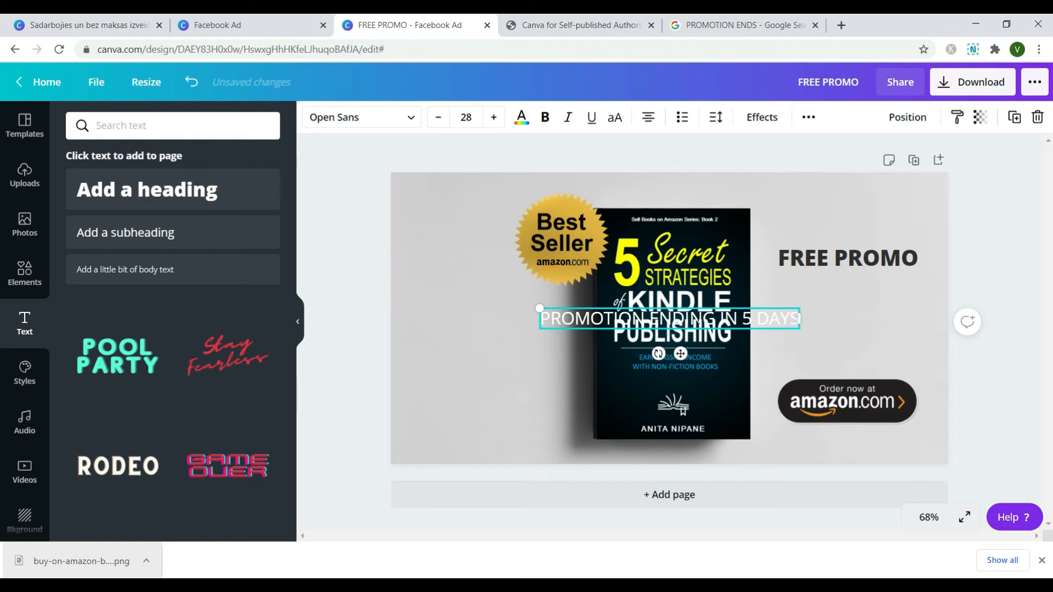
{"action": "key", "text": "Return"}
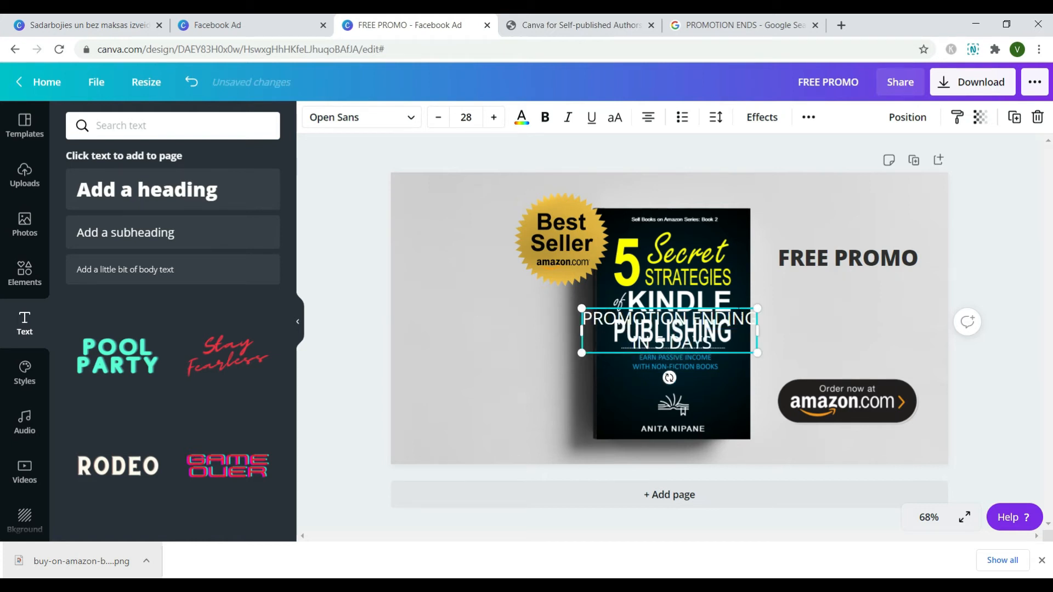
{"action": "left_click_drag", "start_coordinate": [737, 308], "coordinate": [916, 278]}
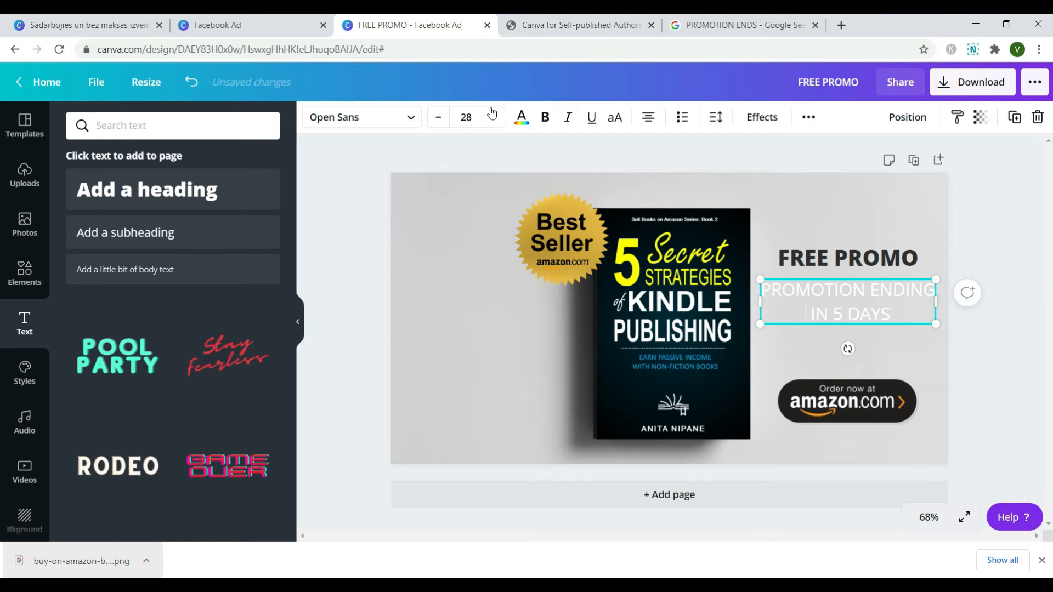
- Reduce the subheading to size 24.5, centre it under the FREE PROMO heading and colour it black
{"action": "left_click", "coordinate": [520, 118]}
{"action": "left_click", "coordinate": [227, 361]}
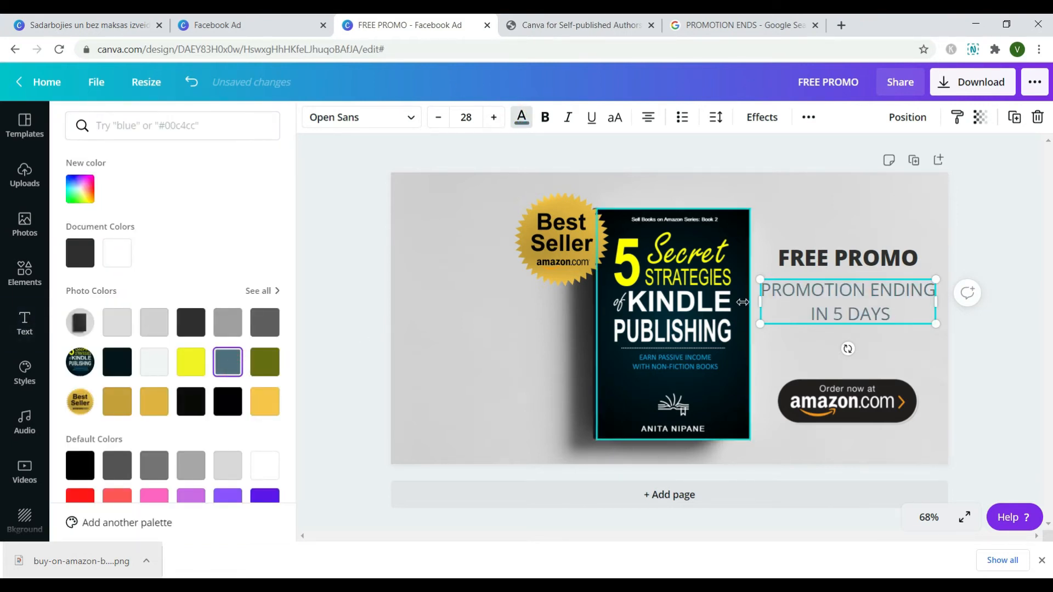
{"action": "left_click_drag", "start_coordinate": [760, 322], "coordinate": [781, 318]}
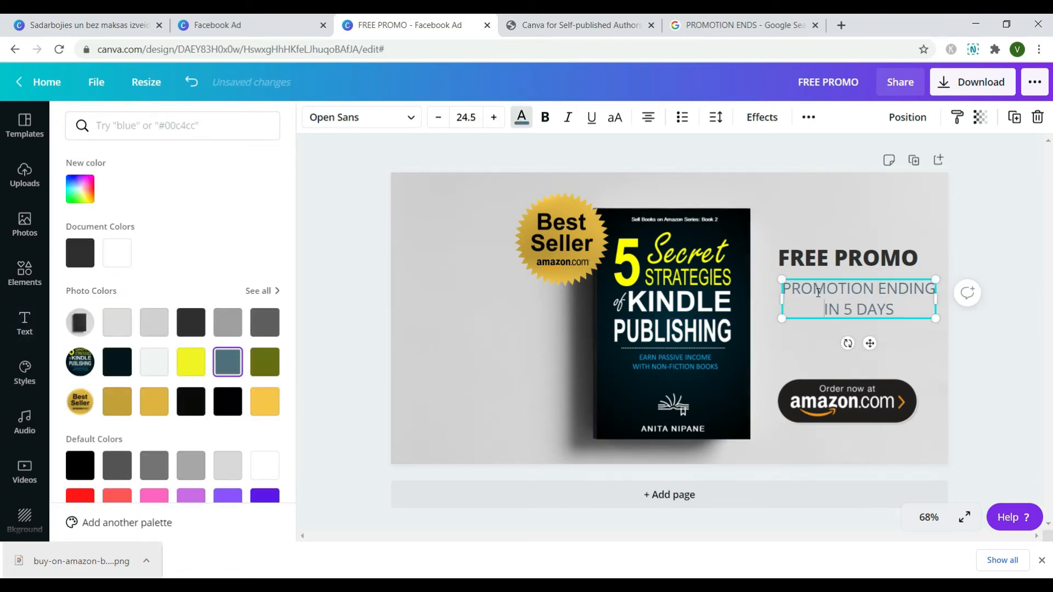
{"action": "left_click_drag", "start_coordinate": [848, 277], "coordinate": [836, 279]}
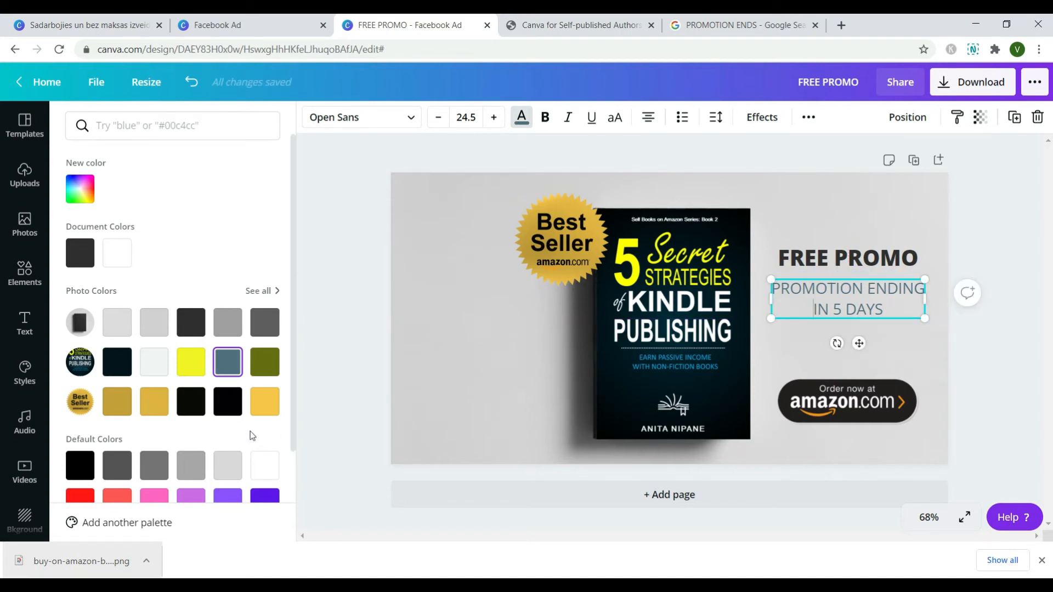
{"action": "left_click", "coordinate": [227, 410]}
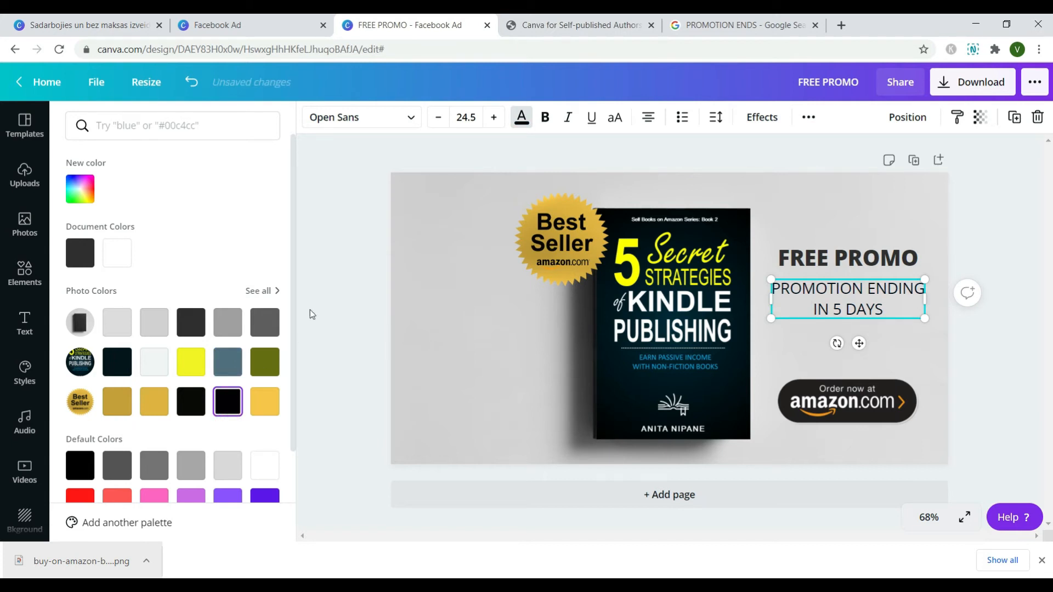
{"action": "left_click", "coordinate": [843, 190]}
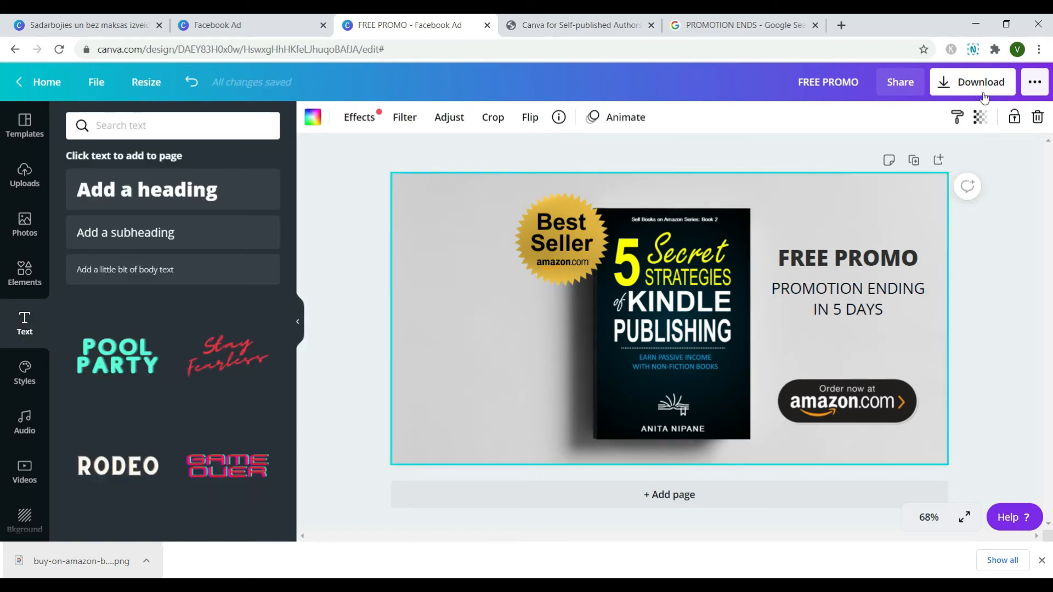
- Download the ad as a JPG at size 1 with quality 100
{"action": "left_click", "coordinate": [982, 91]}
{"action": "left_click", "coordinate": [884, 181]}
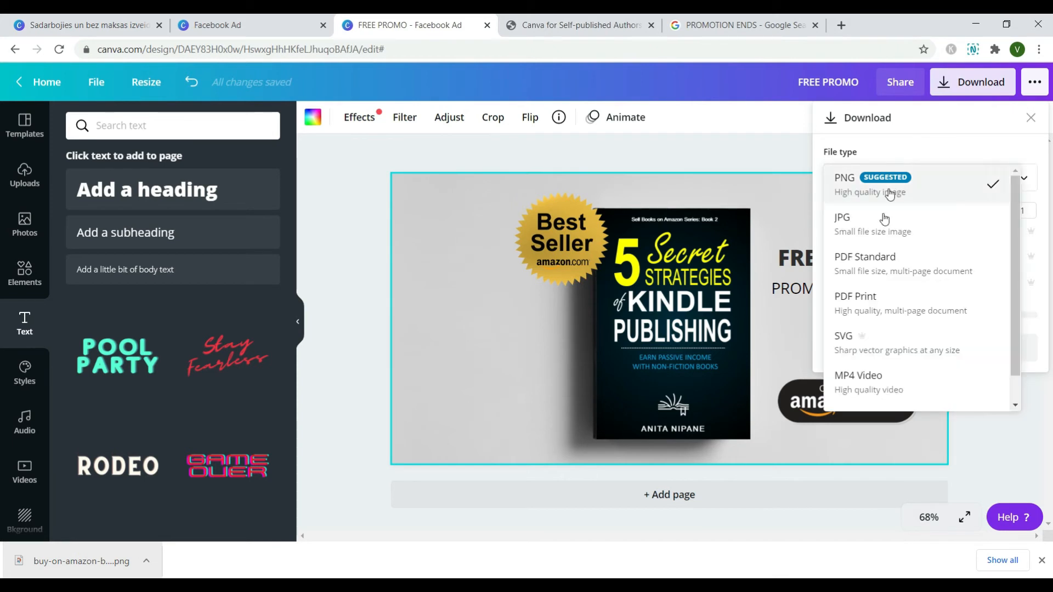
{"action": "left_click", "coordinate": [883, 220]}
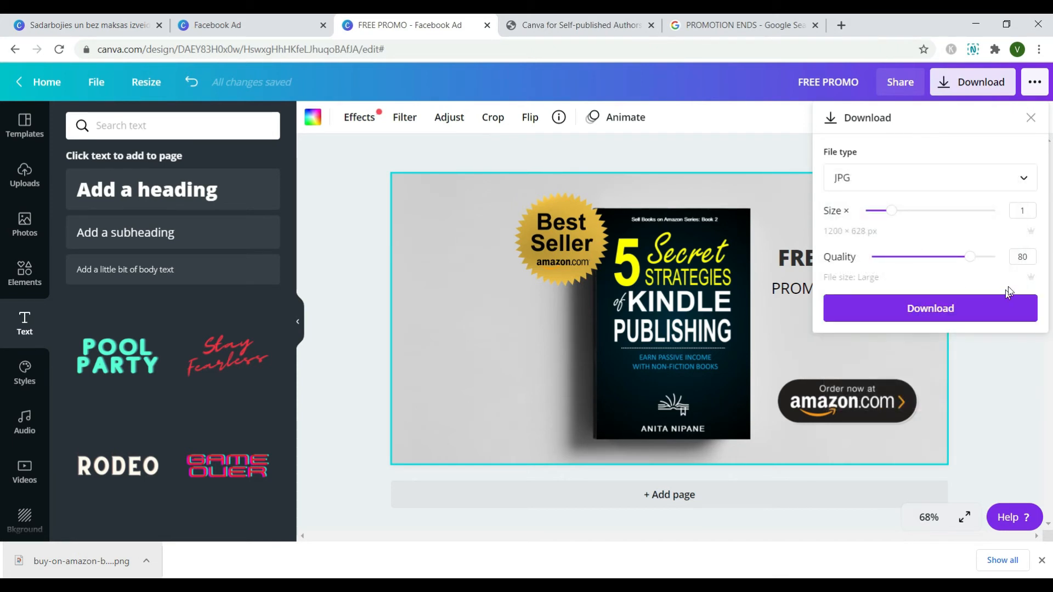
{"action": "left_click_drag", "start_coordinate": [989, 261], "coordinate": [1010, 265]}
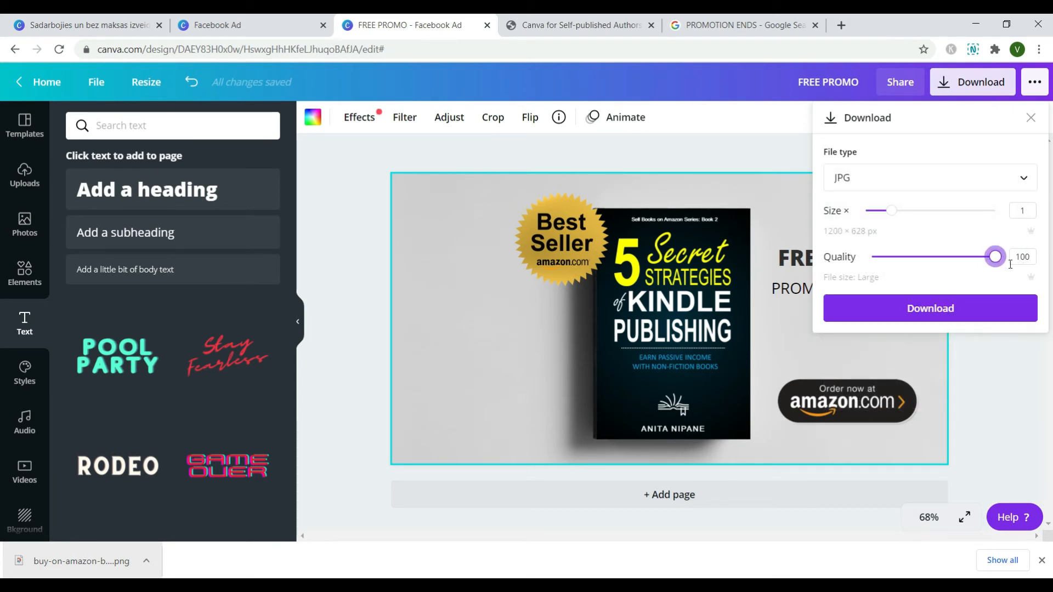
{"action": "left_click", "coordinate": [935, 310]}
{"action": "mouse_move", "coordinate": [892, 212]}
{"action": "left_mouse_down"}
{"action": "mouse_move", "coordinate": [929, 218]}
{"action": "mouse_move", "coordinate": [865, 215]}
{"action": "mouse_move", "coordinate": [891, 212]}
{"action": "left_mouse_up"}
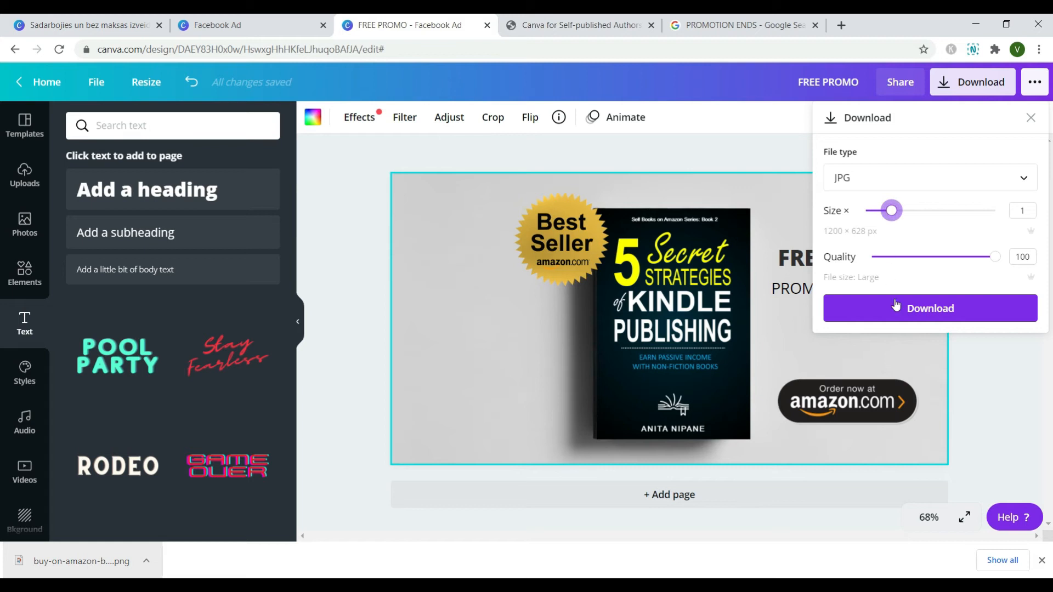
{"action": "left_click", "coordinate": [911, 309]}
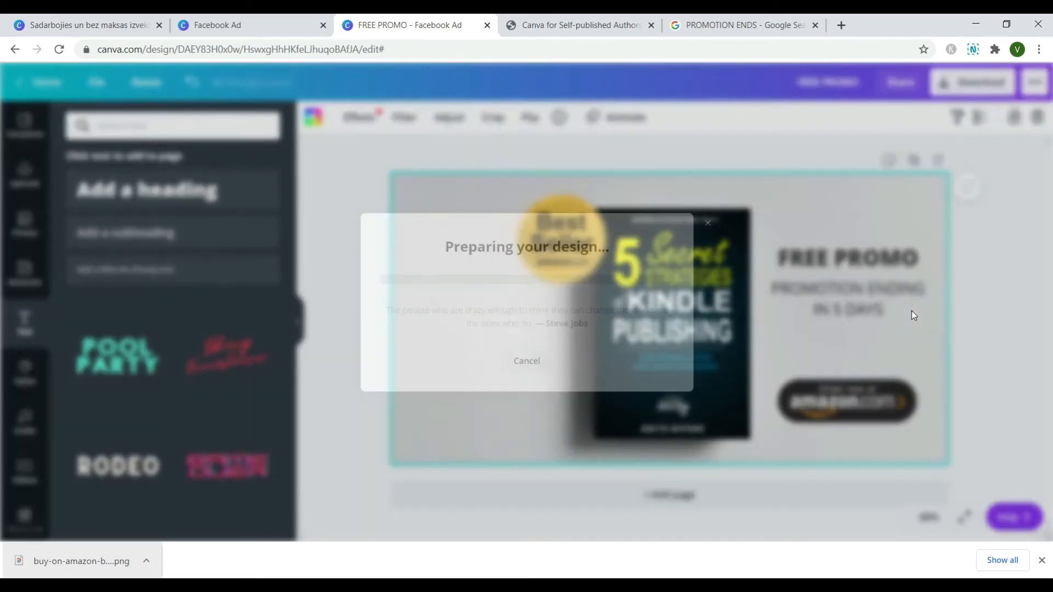
{"action": "left_click", "coordinate": [735, 176]}
- Open the downloaded FREE PROMO.jpg to check the finished ad, and close it again
{"action": "left_click", "coordinate": [81, 561]}
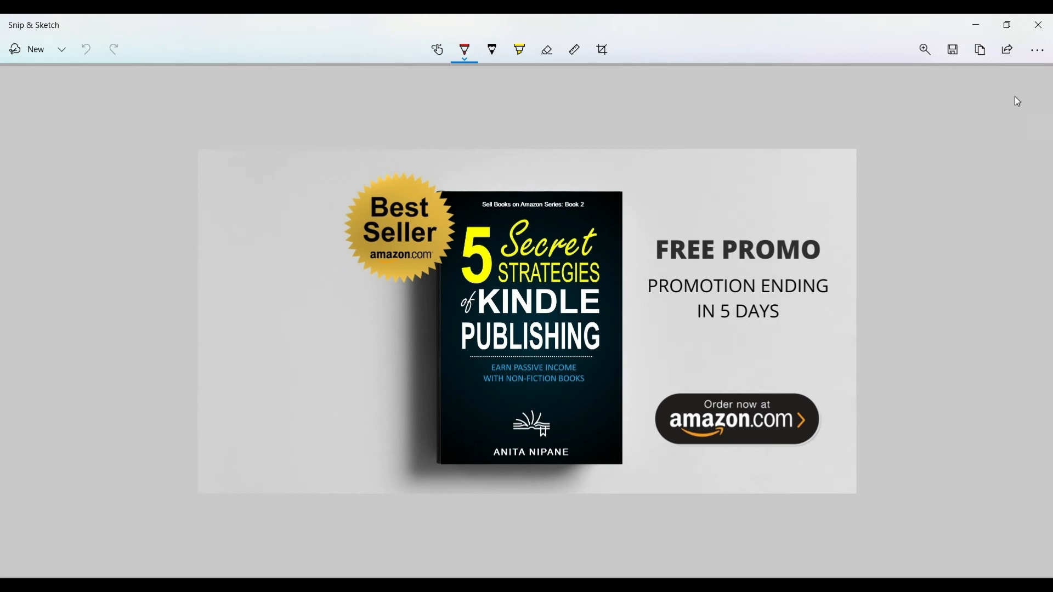
{"action": "left_click", "coordinate": [1038, 25]}
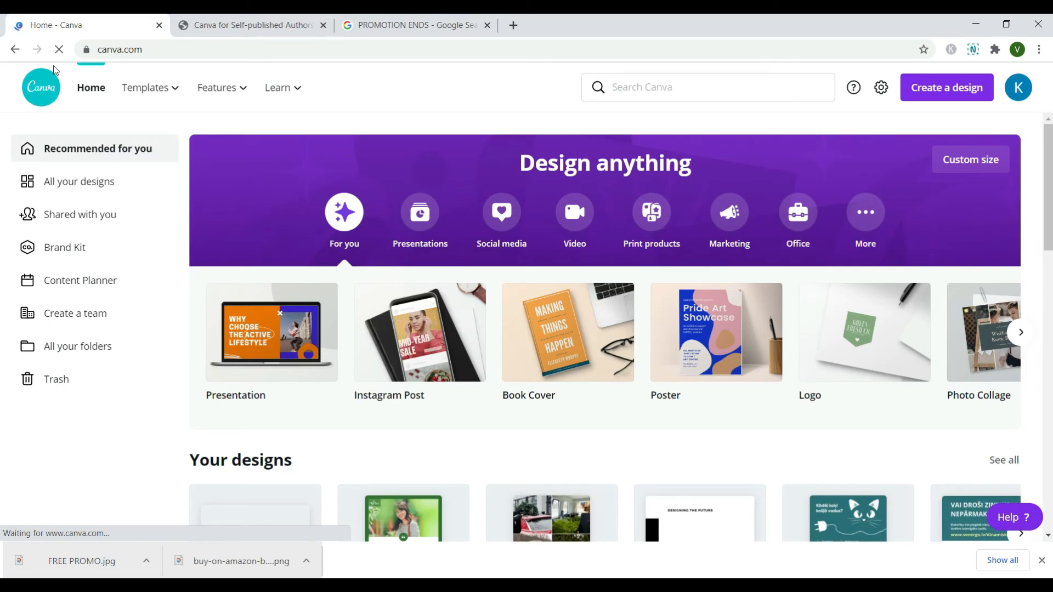
- Upload the "Email Marketing for Authors Made Simple" cover image for photo editing and use it in a new 1600 × 2400 px design
{"action": "left_click", "coordinate": [925, 89]}
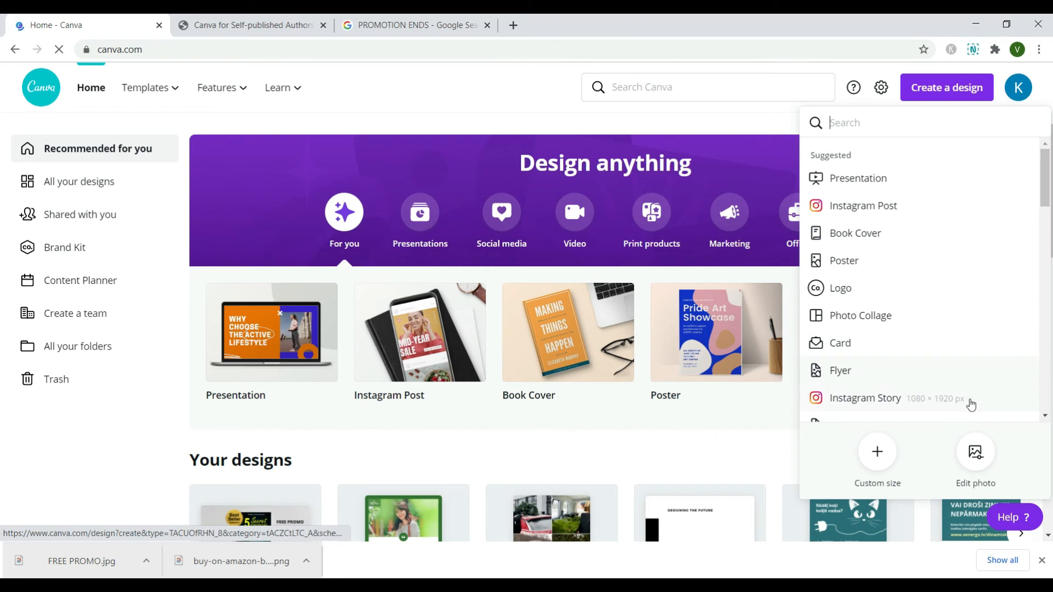
{"action": "left_click", "coordinate": [974, 454]}
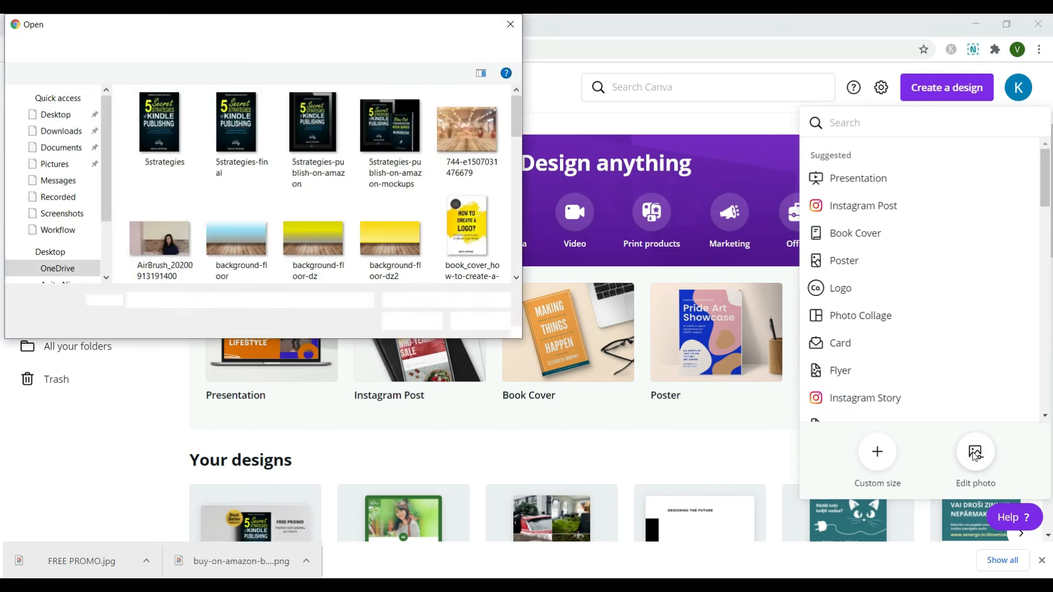
{"action": "left_click", "coordinate": [433, 322]}
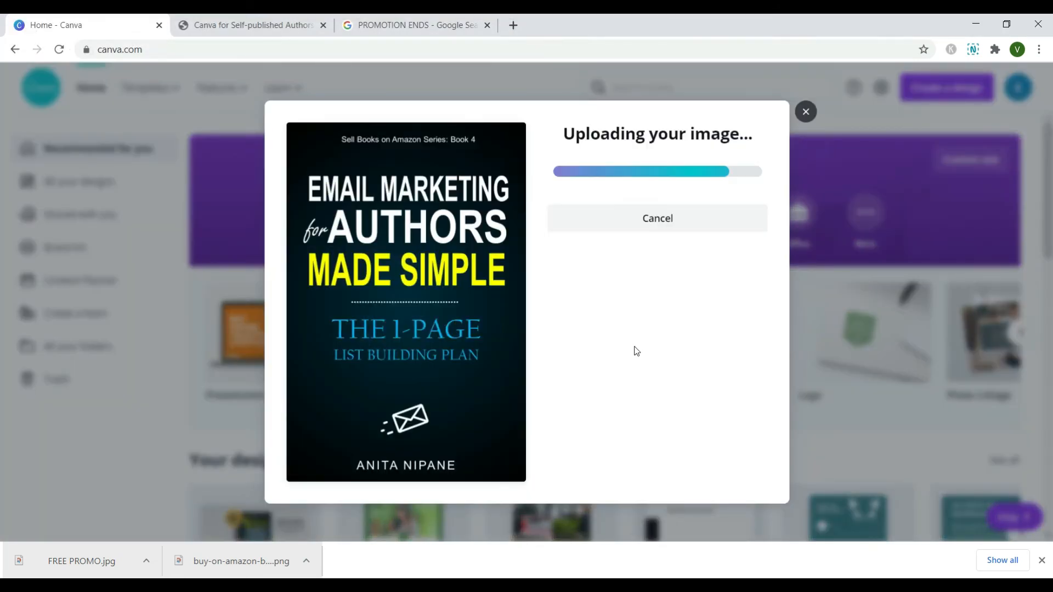
{"action": "left_click", "coordinate": [661, 197]}
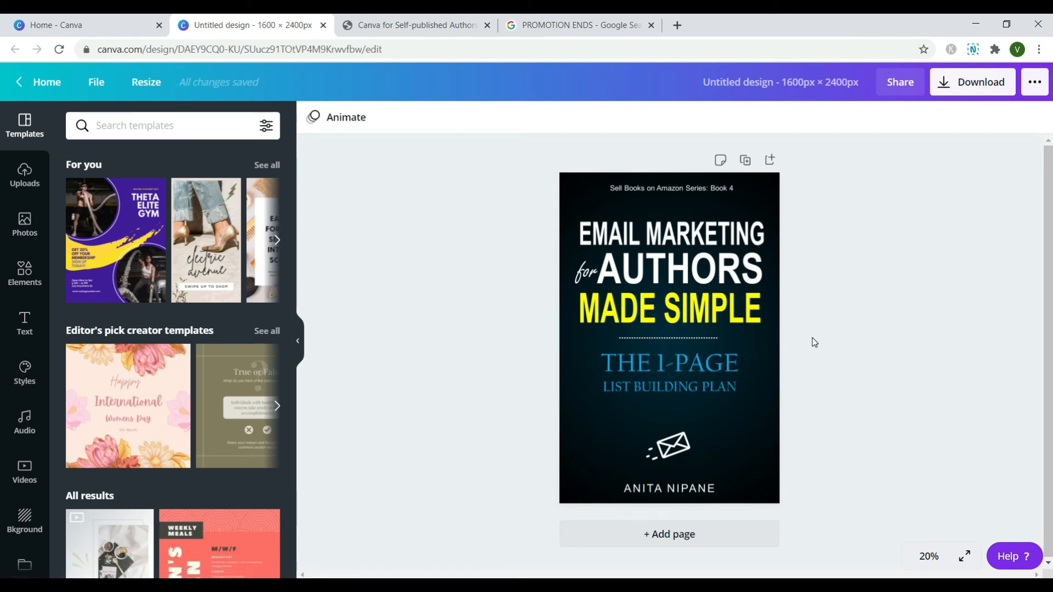
- Apply the Book 6 Smartmockups effect to the cover so it appears as a book held in a hand
{"action": "left_click", "coordinate": [659, 192]}
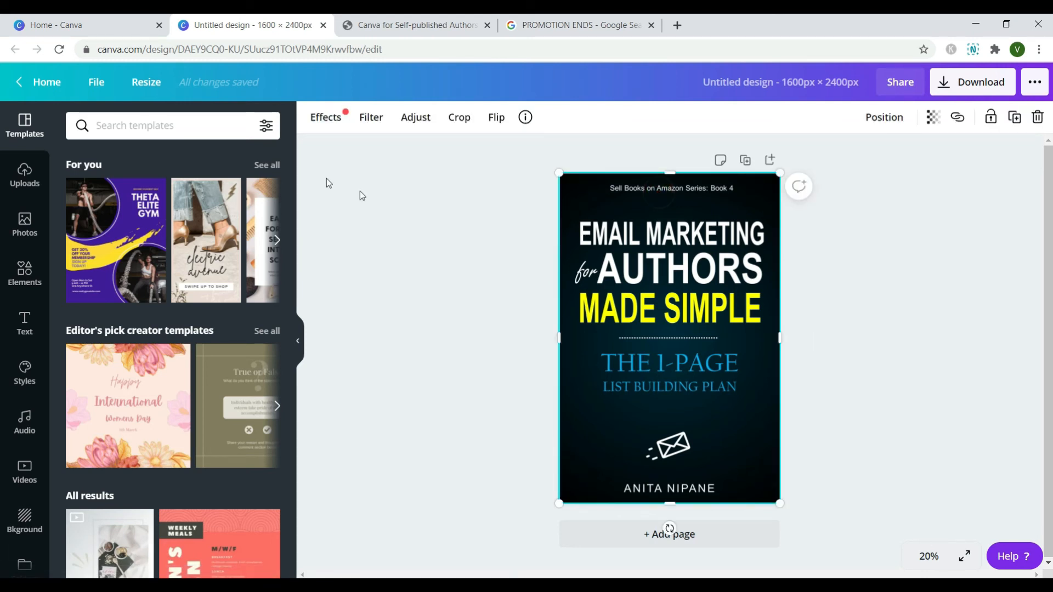
{"action": "left_click", "coordinate": [330, 118]}
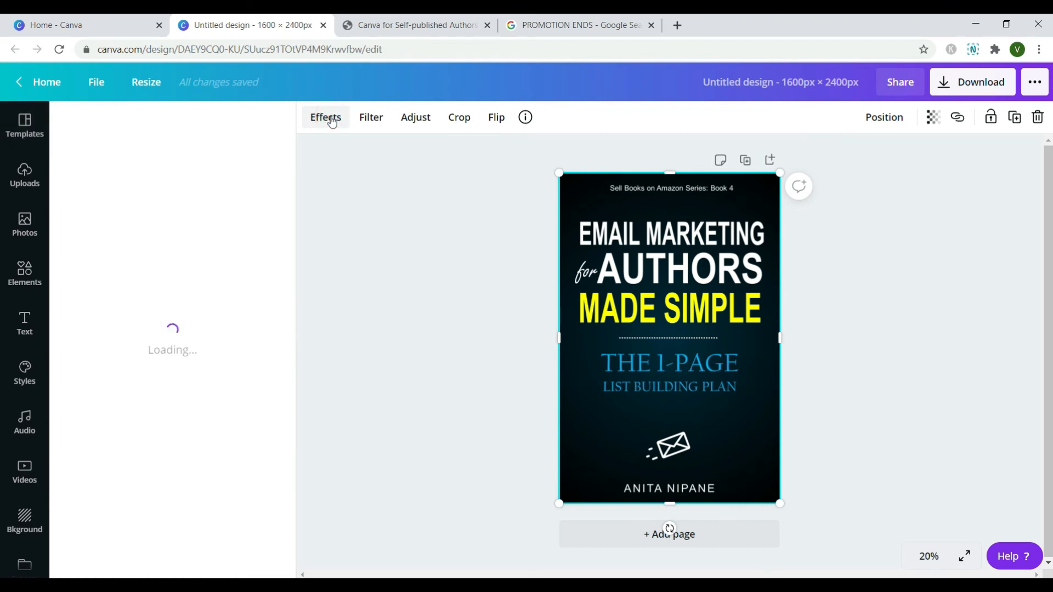
{"action": "left_click", "coordinate": [252, 212]}
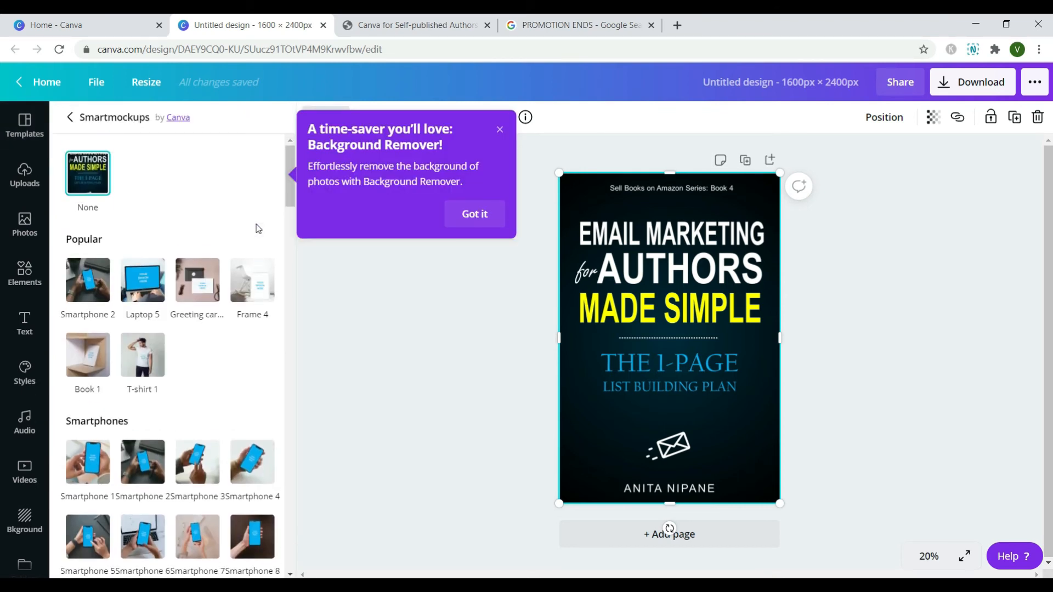
{"action": "scroll", "coordinate": [258, 228], "scroll_direction": "down", "scroll_amount": 10}
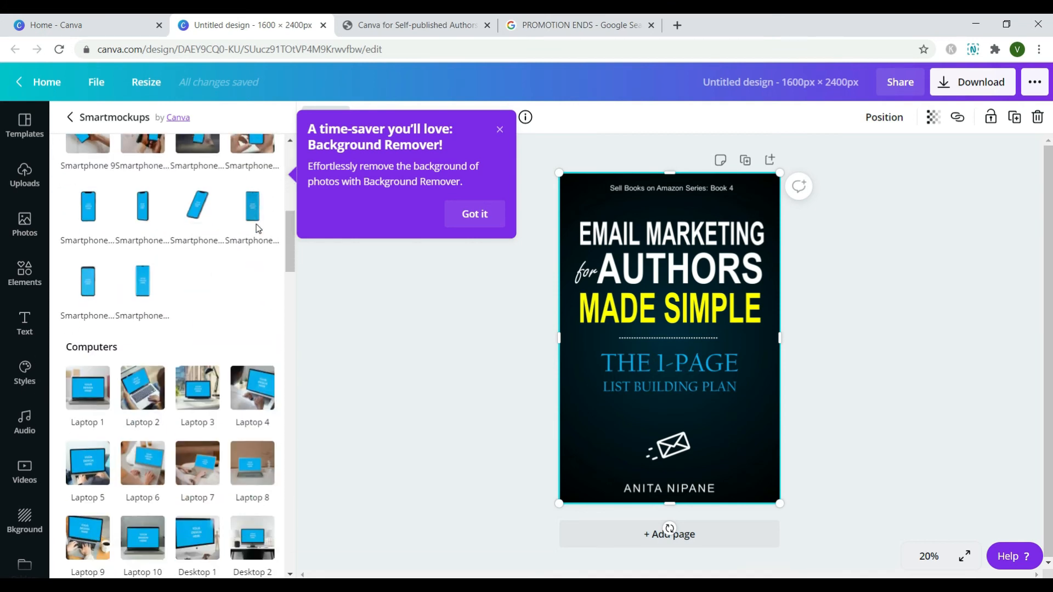
{"action": "scroll", "coordinate": [258, 228], "scroll_direction": "down", "scroll_amount": 10}
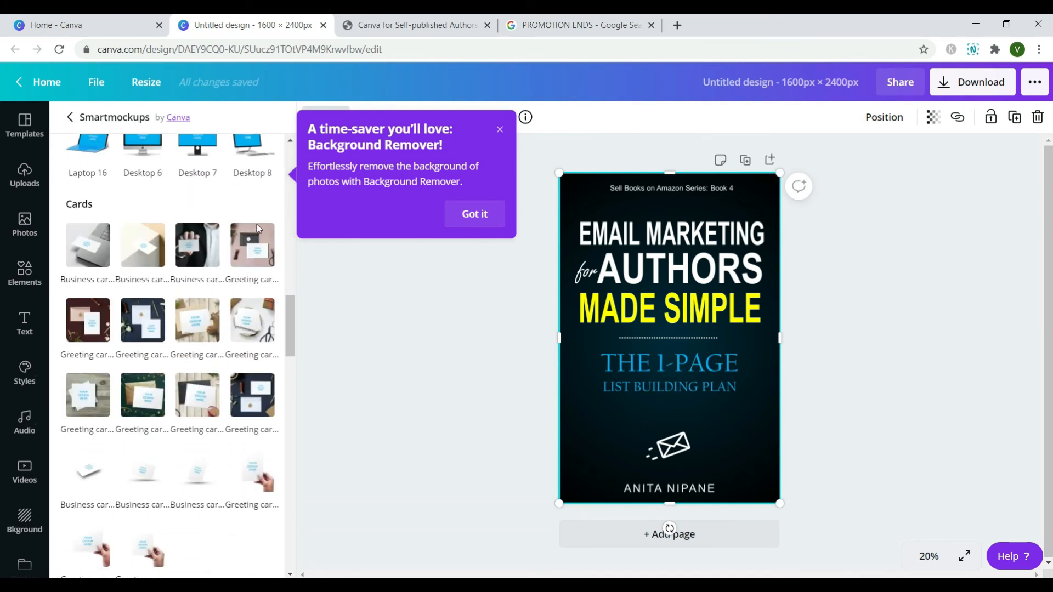
{"action": "scroll", "coordinate": [258, 228], "scroll_direction": "down", "scroll_amount": 4}
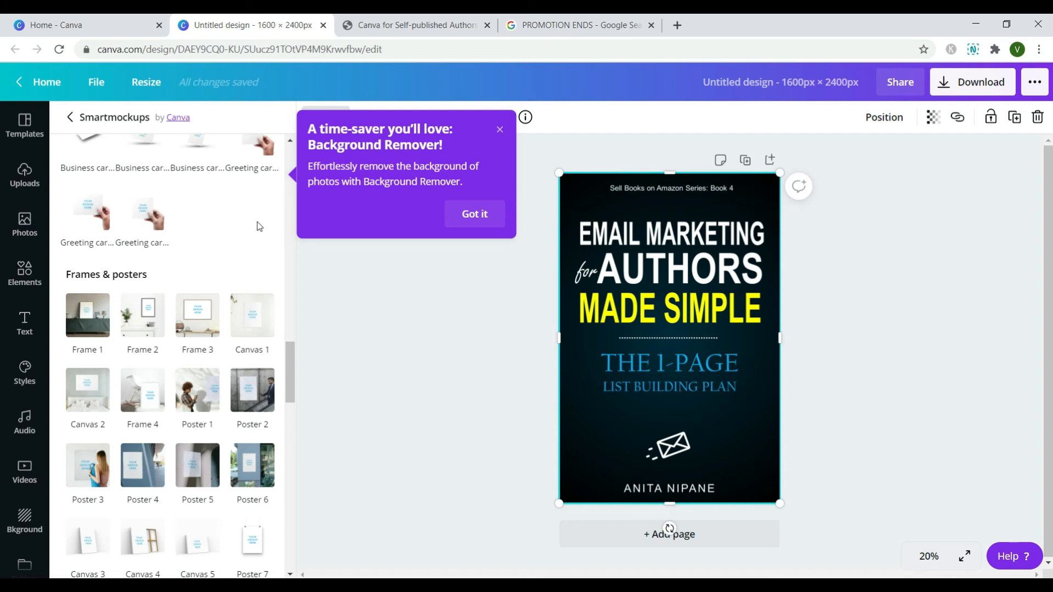
{"action": "scroll", "coordinate": [241, 247], "scroll_direction": "down", "scroll_amount": 6}
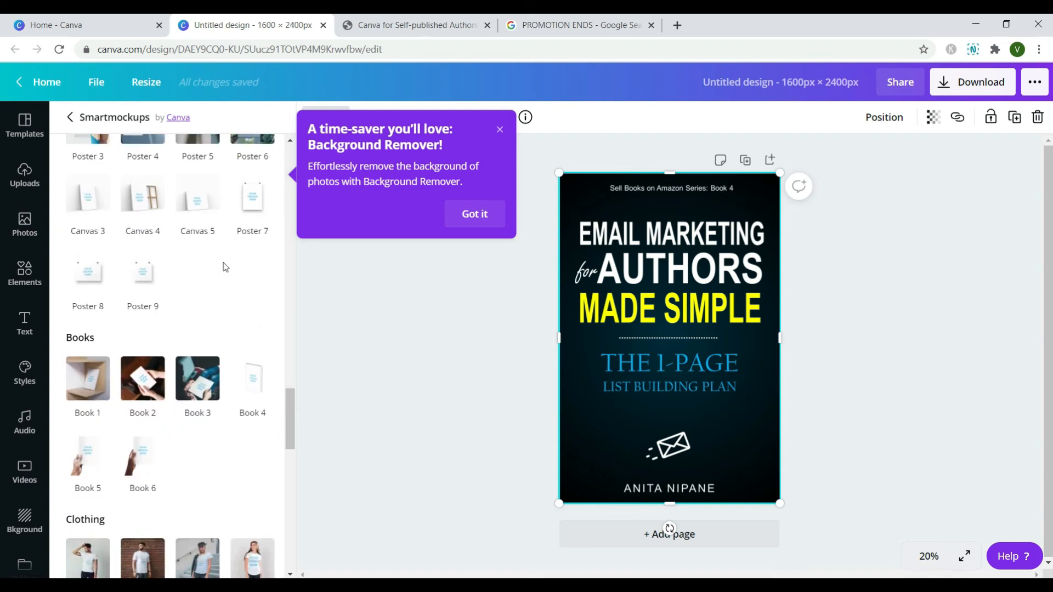
{"action": "scroll", "coordinate": [223, 267], "scroll_direction": "down", "scroll_amount": 1}
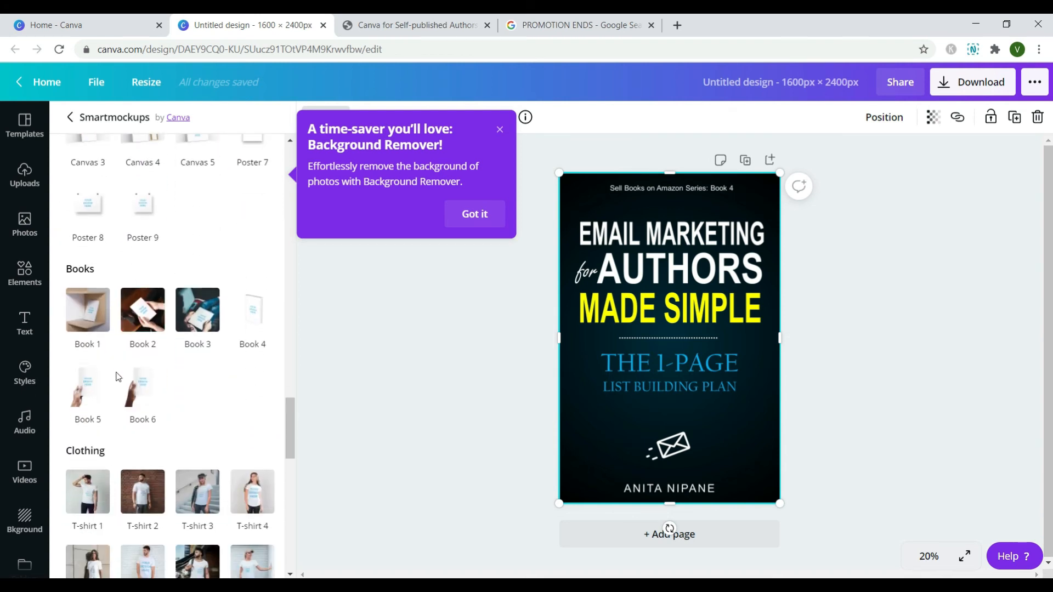
{"action": "left_click", "coordinate": [148, 393]}
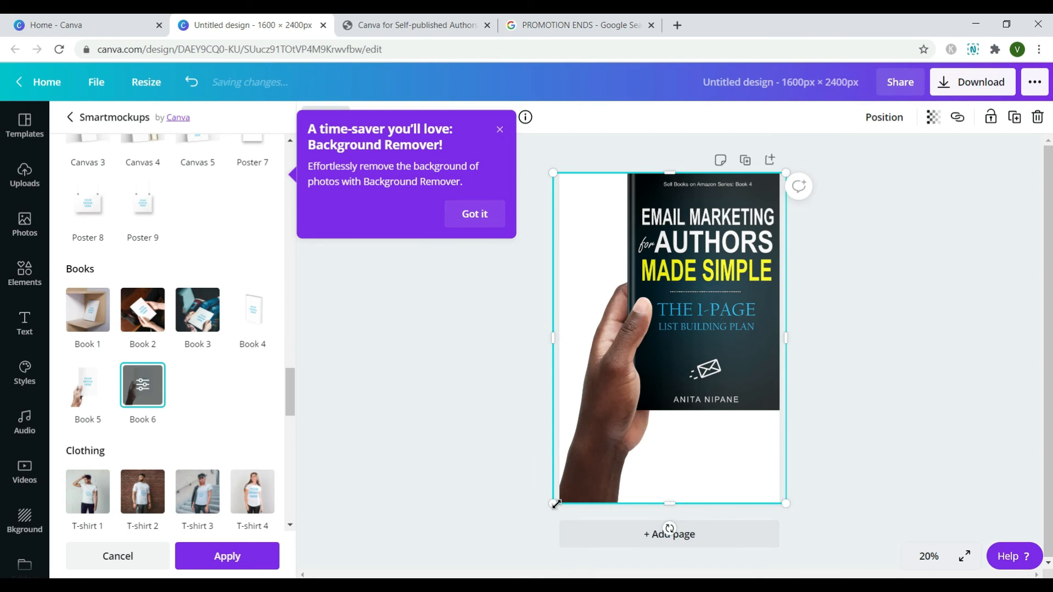
- Scale the hand-held book mockup down and move it to the lower-left corner of the page, with the wrist running off the edge
{"action": "left_click_drag", "start_coordinate": [562, 501], "coordinate": [606, 463]}
{"action": "left_click_drag", "start_coordinate": [689, 320], "coordinate": [668, 367]}
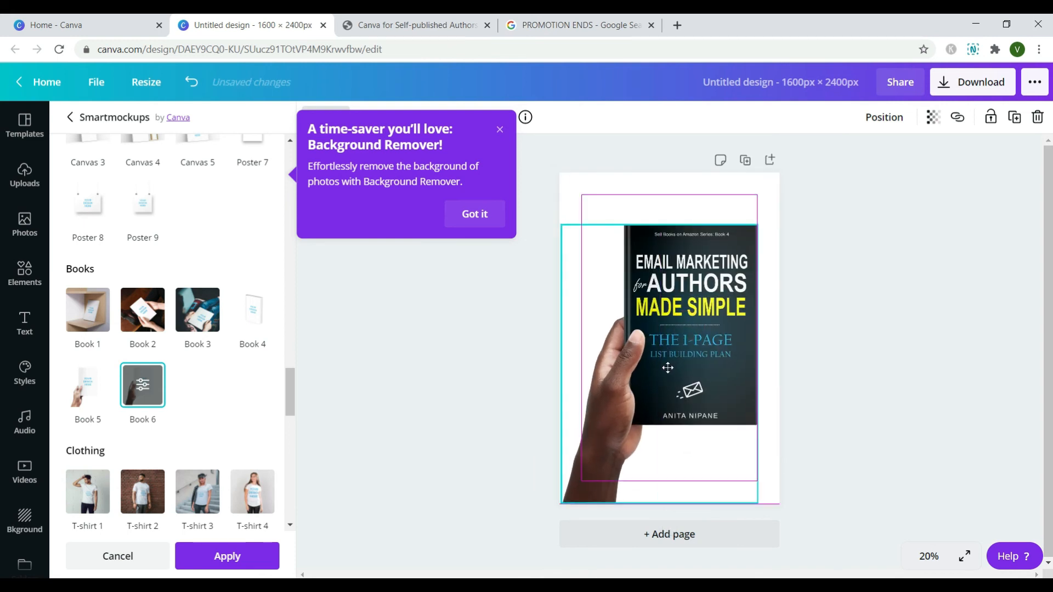
{"action": "left_click", "coordinate": [825, 357]}
{"action": "left_click", "coordinate": [756, 206]}
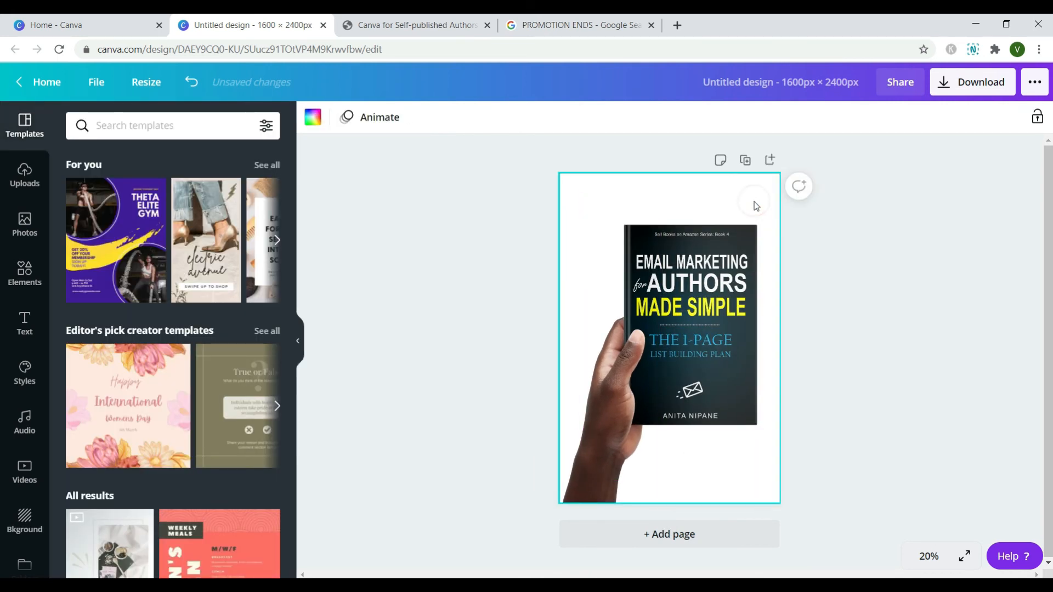
{"action": "left_click", "coordinate": [718, 262]}
{"action": "mouse_move", "coordinate": [718, 262]}
{"action": "left_mouse_down"}
{"action": "mouse_move", "coordinate": [700, 262]}
{"action": "mouse_move", "coordinate": [716, 269]}
{"action": "left_mouse_up"}
- Try the cover's yellow and a light blue as page background, and set it to light turquoise
{"action": "left_click", "coordinate": [745, 213]}
{"action": "left_click", "coordinate": [731, 231]}
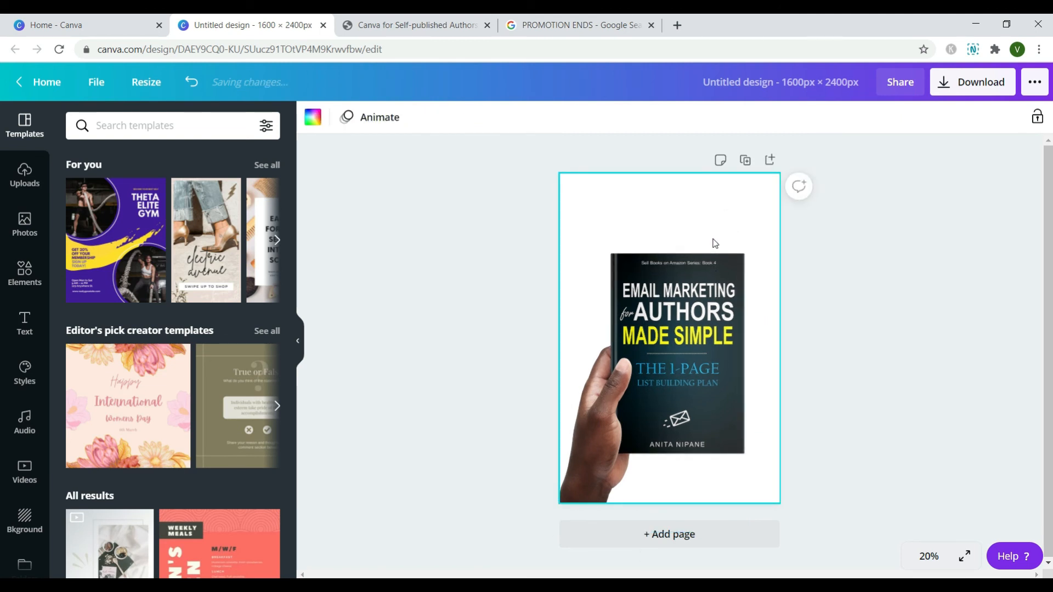
{"action": "left_click", "coordinate": [312, 116]}
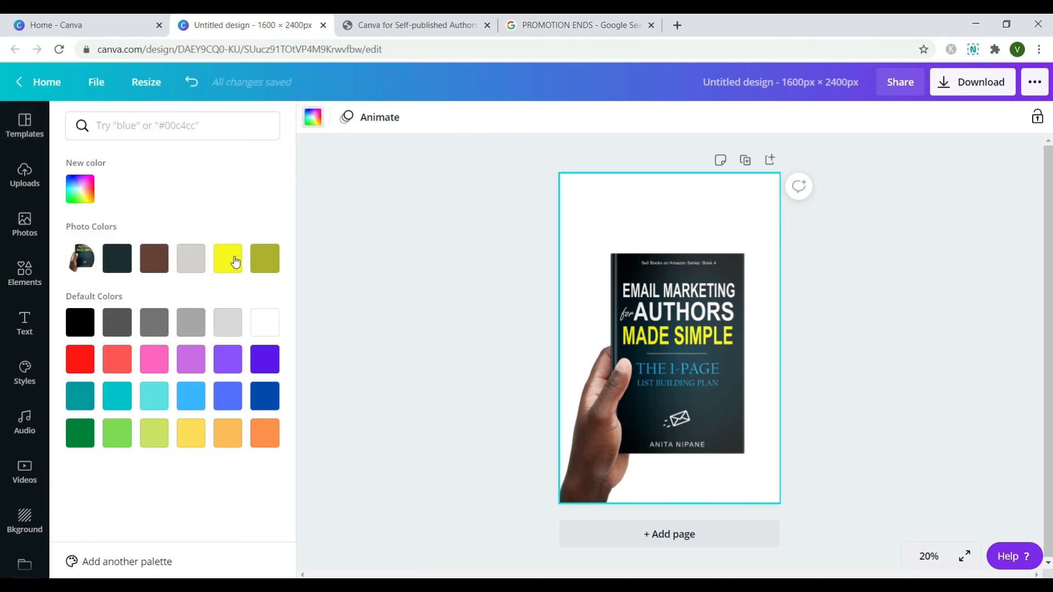
{"action": "left_click", "coordinate": [233, 260]}
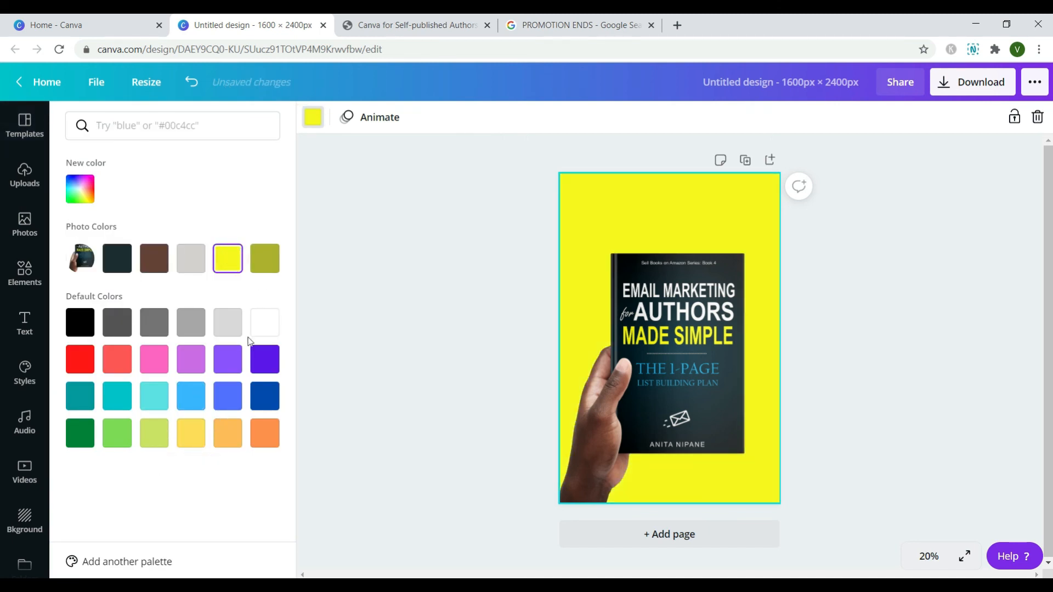
{"action": "left_click", "coordinate": [189, 399]}
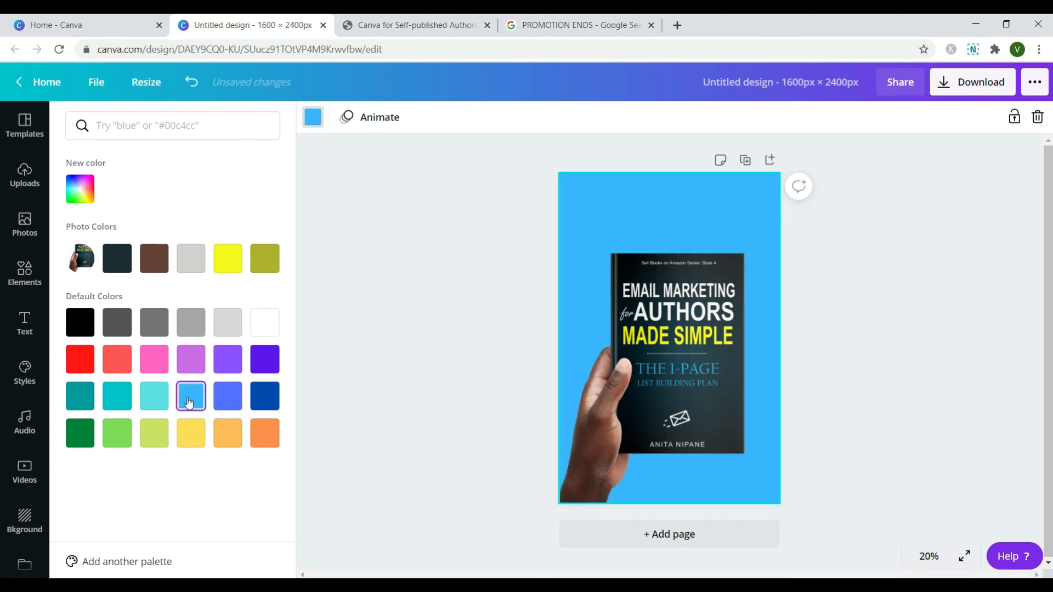
{"action": "left_click", "coordinate": [164, 404]}
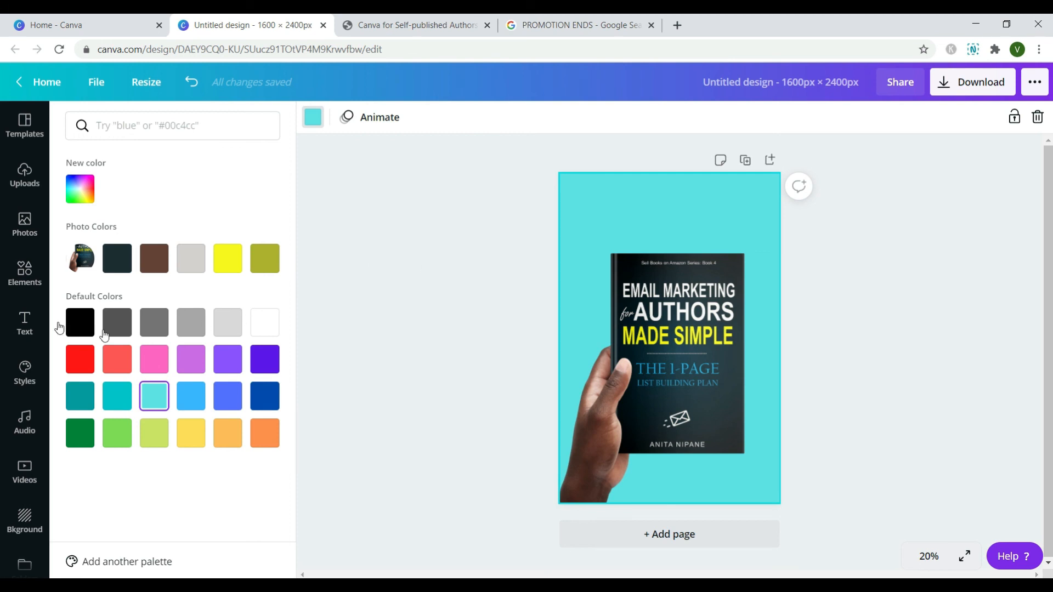
- Show the uploaded images available for the mockup design
{"action": "left_click", "coordinate": [25, 176]}
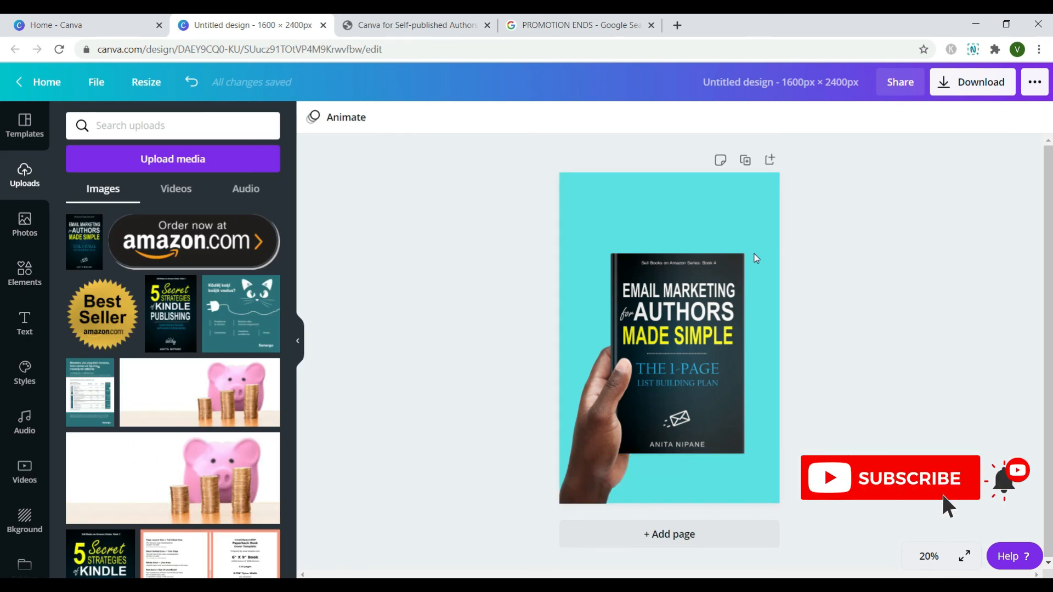